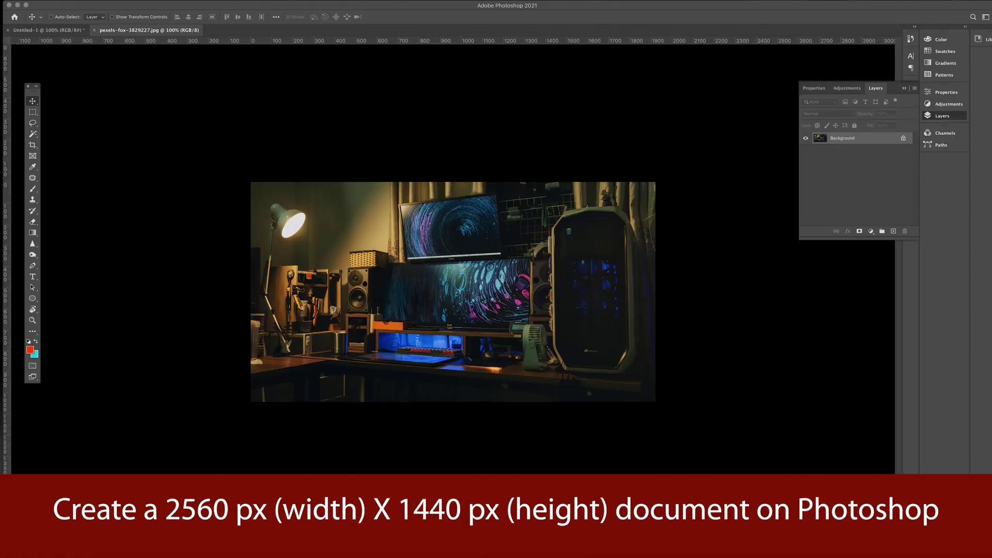
# Create a new 2560 × 1440 px document with a white background.
pyautogui.click(82, 2)
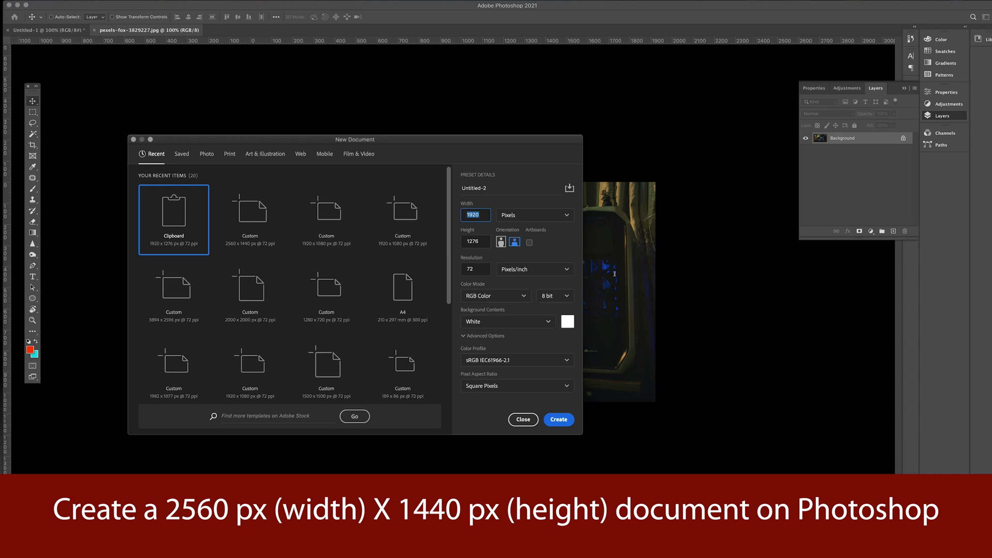
pyautogui.write('2560')
pyautogui.press('Tab')
pyautogui.press('Tab')
pyautogui.write('1440')
pyautogui.press('Return')
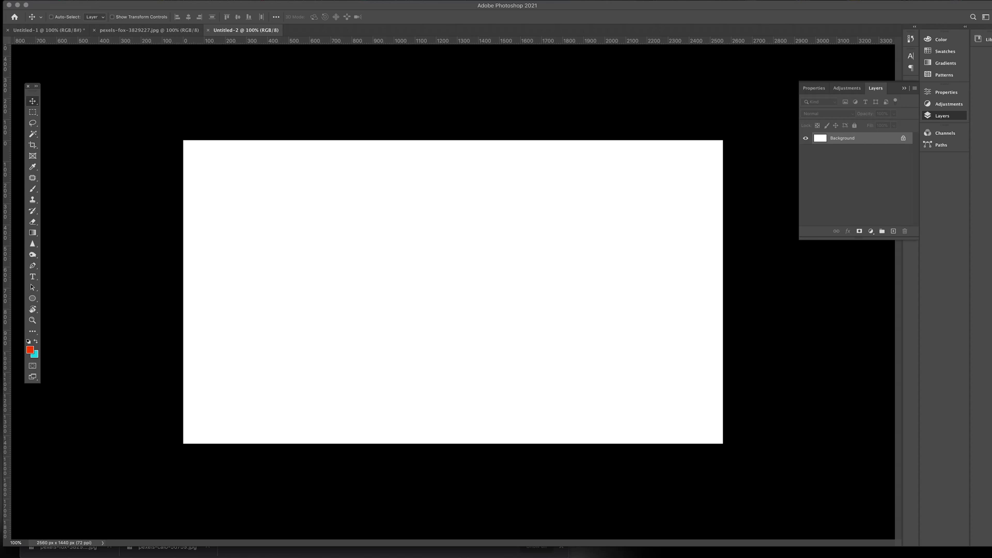
# Add a horizontal guide at position 508.5 px.
pyautogui.click(192, 0)
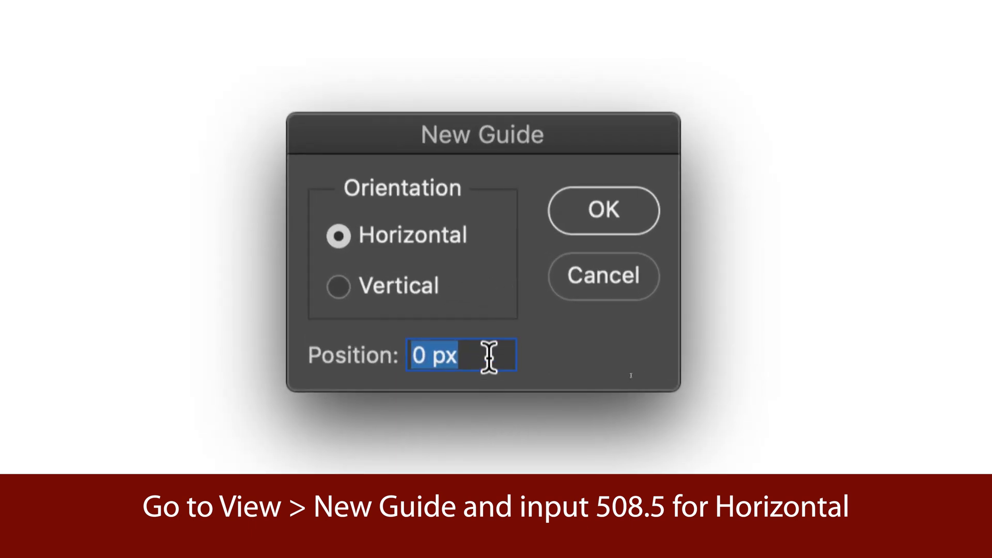
pyautogui.write('508')
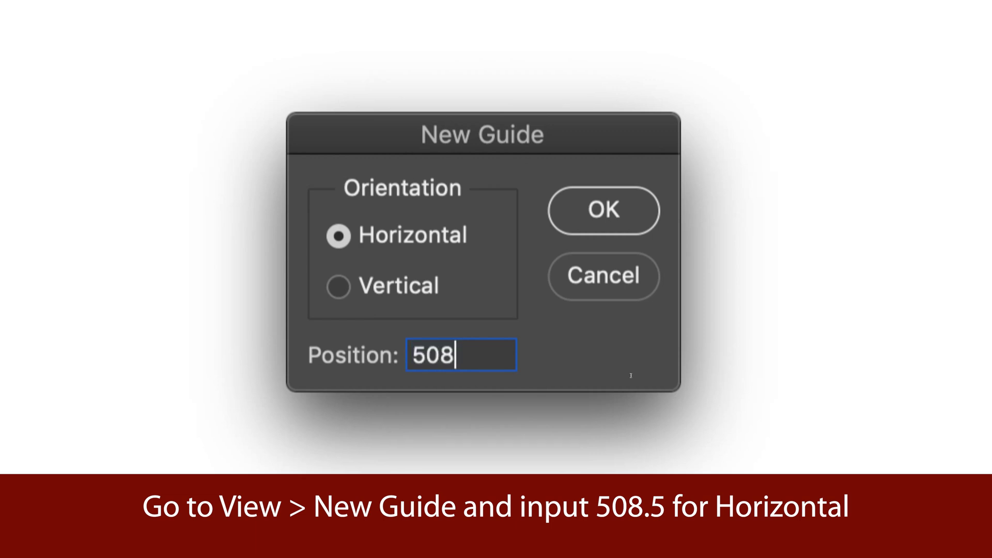
pyautogui.write('.5')
pyautogui.click(612, 212)
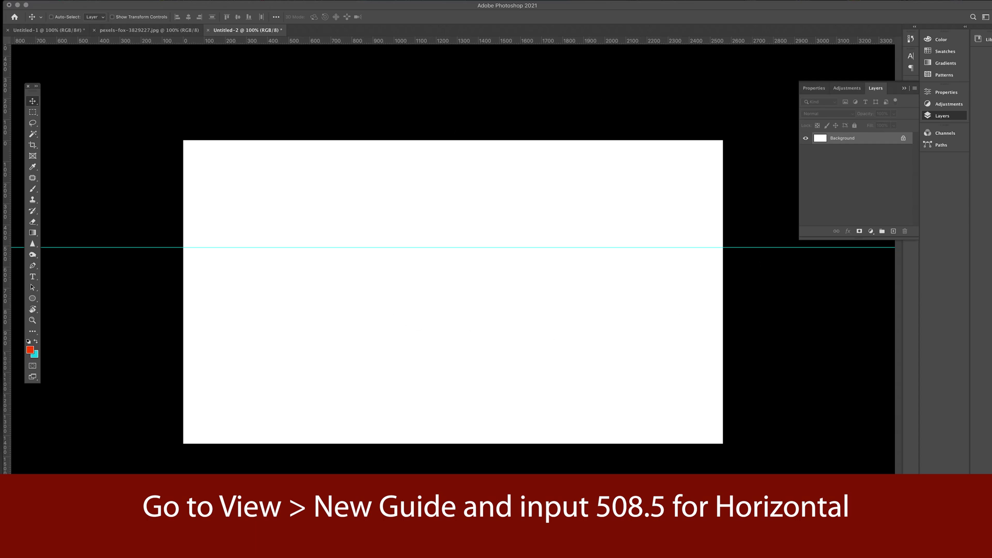
# Add a second horizontal guide at position 508.5 + 423 px.
pyautogui.click(196, 1)
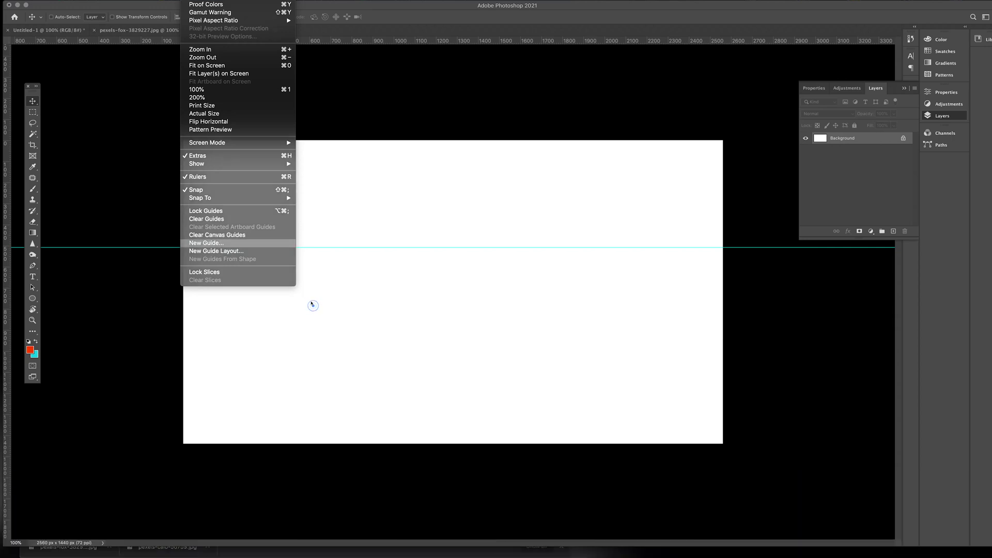
pyautogui.click(207, 242)
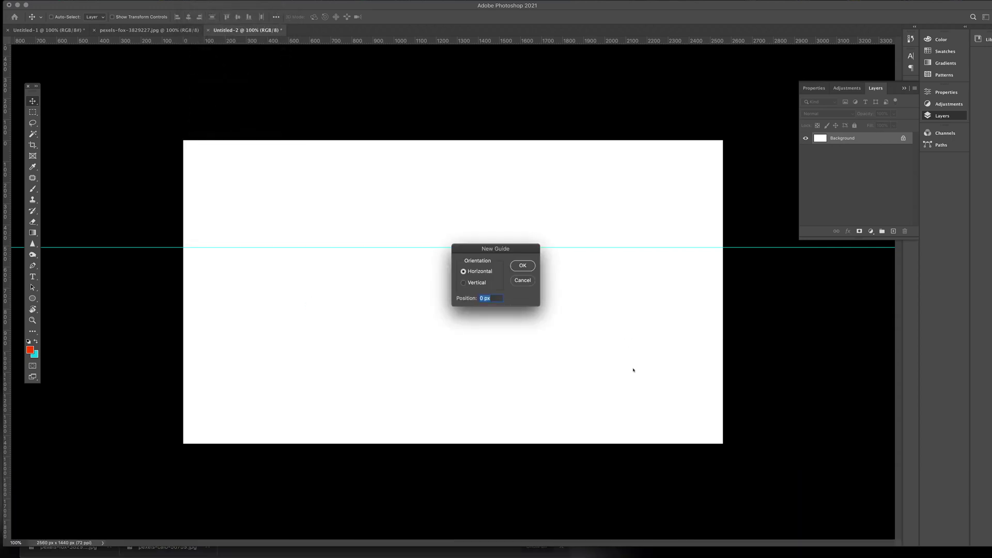
pyautogui.write('508')
pyautogui.write('/5')
pyautogui.press('BackSpace')
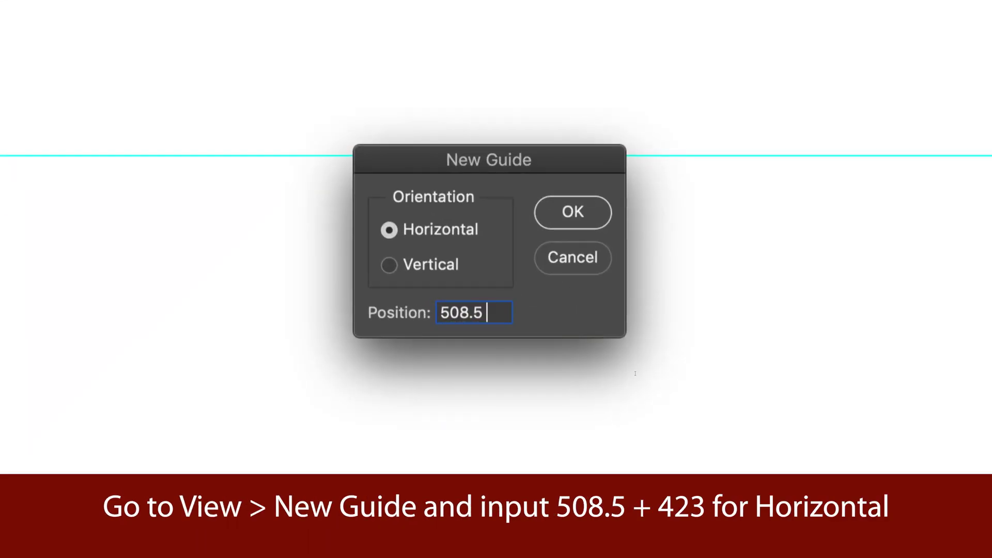
pyautogui.write('+ 423')
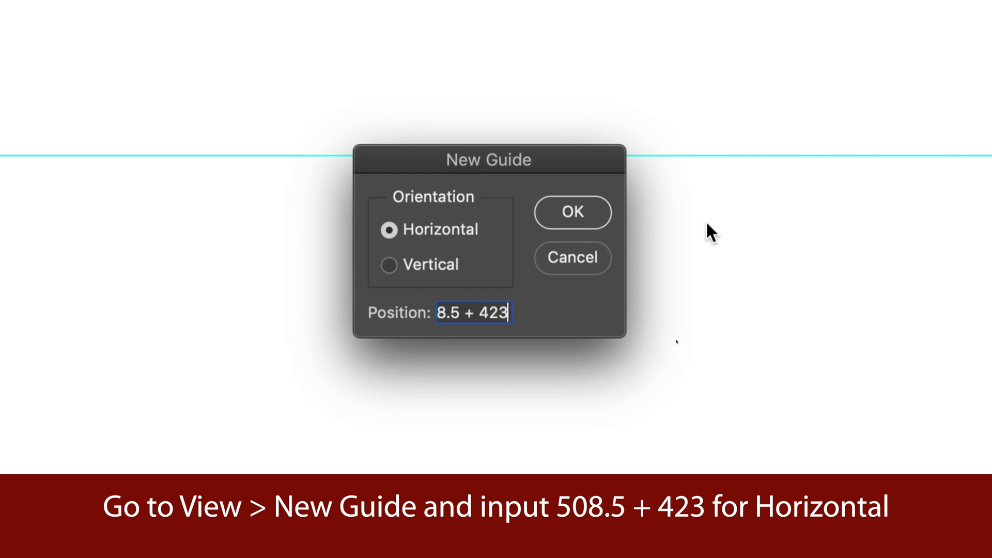
pyautogui.click(569, 215)
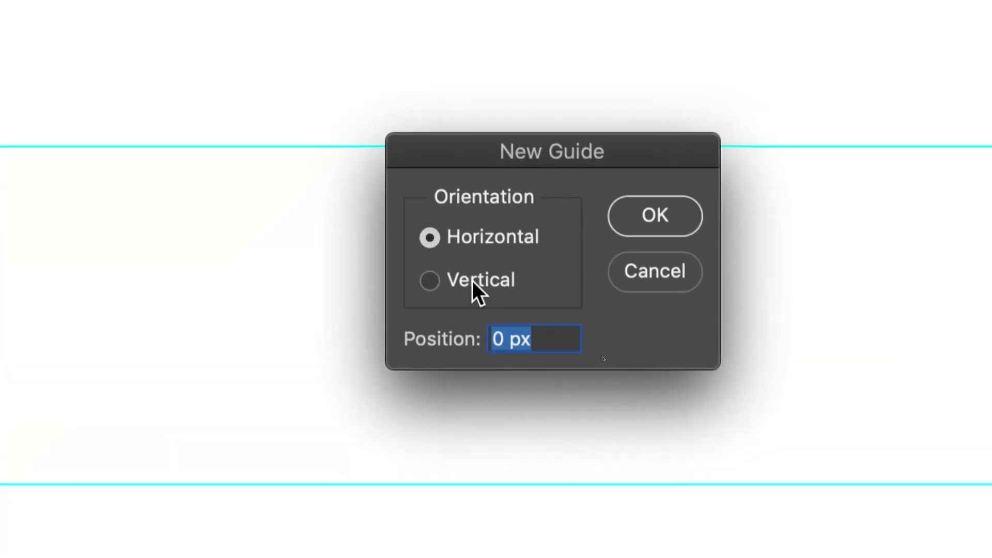
# Add a vertical guide at position 507 px.
pyautogui.click(432, 282)
pyautogui.click(544, 338)
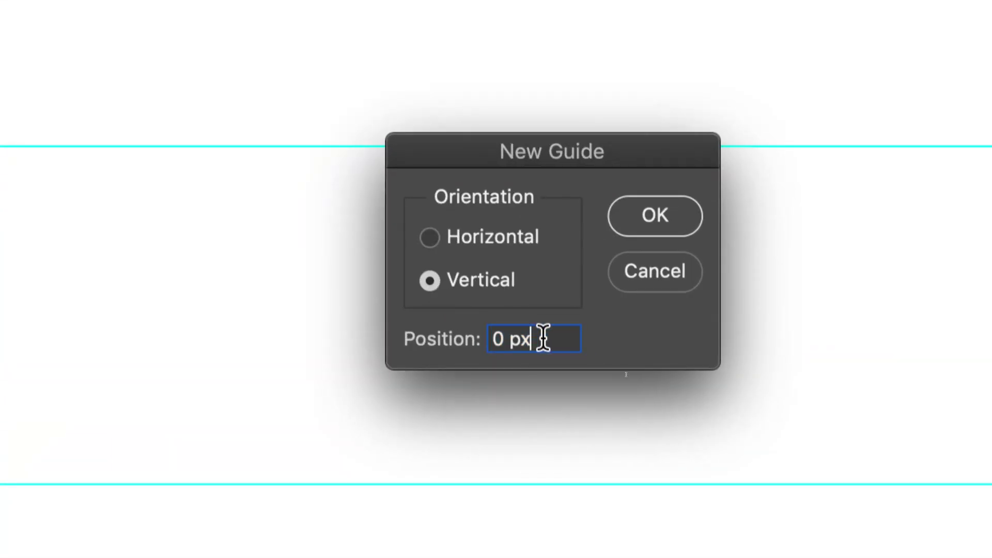
pyautogui.moveTo(544, 339); pyautogui.dragTo(463, 339)
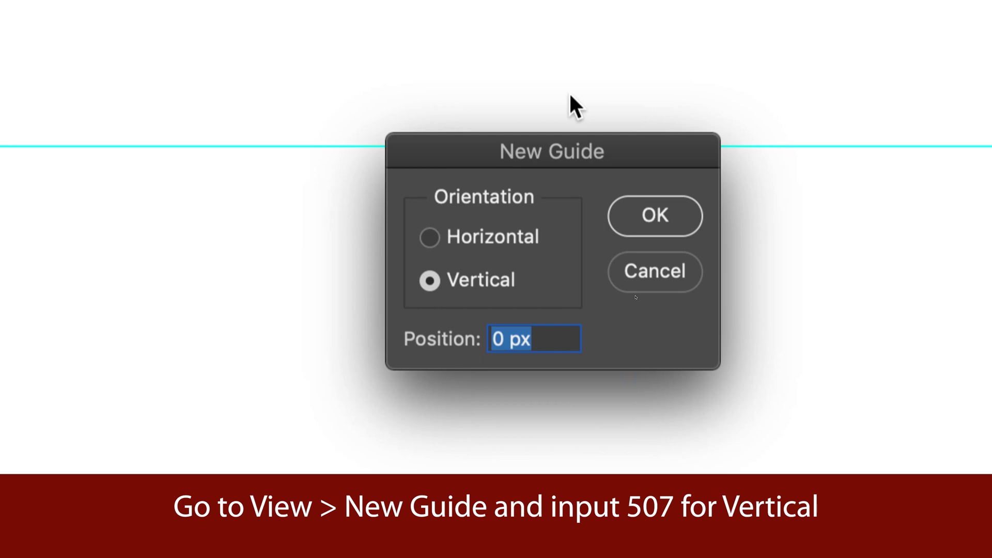
pyautogui.write('507')
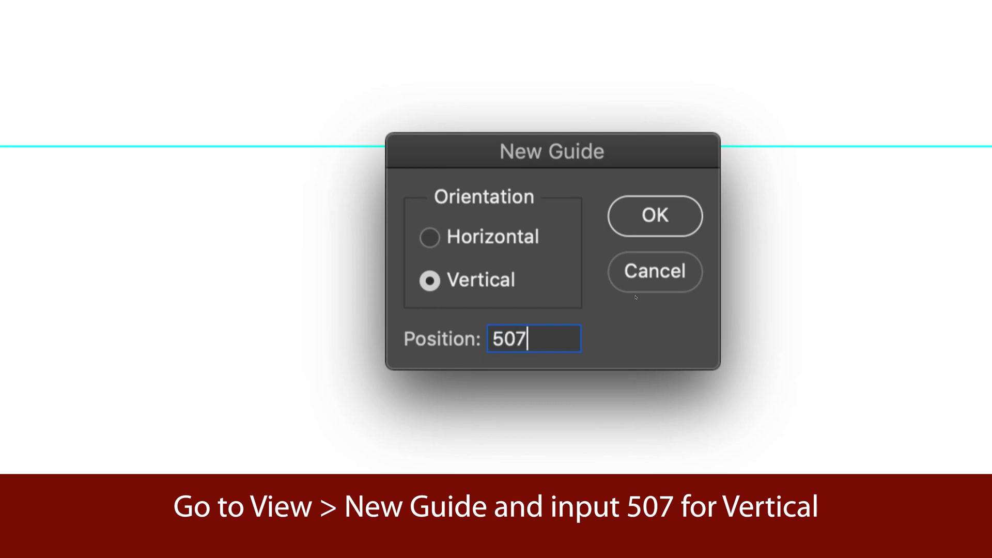
pyautogui.click(665, 222)
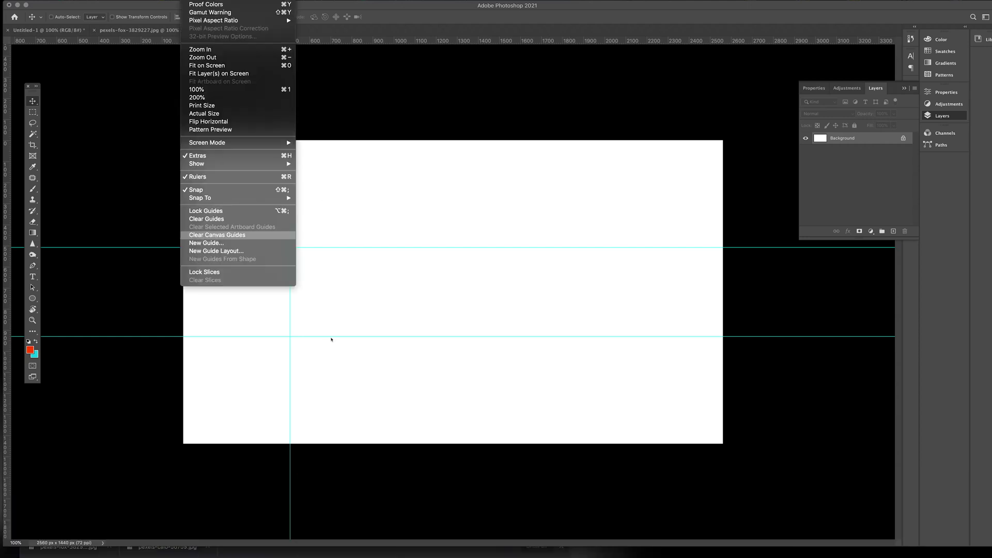
# Add a second vertical guide at position 507 + 1546 px.
pyautogui.click(336, 311)
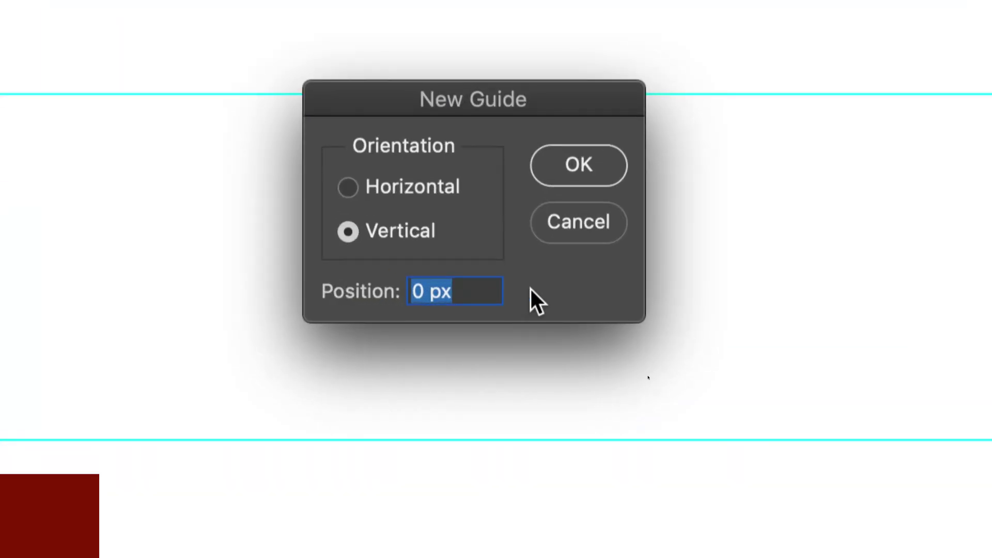
pyautogui.write('5')
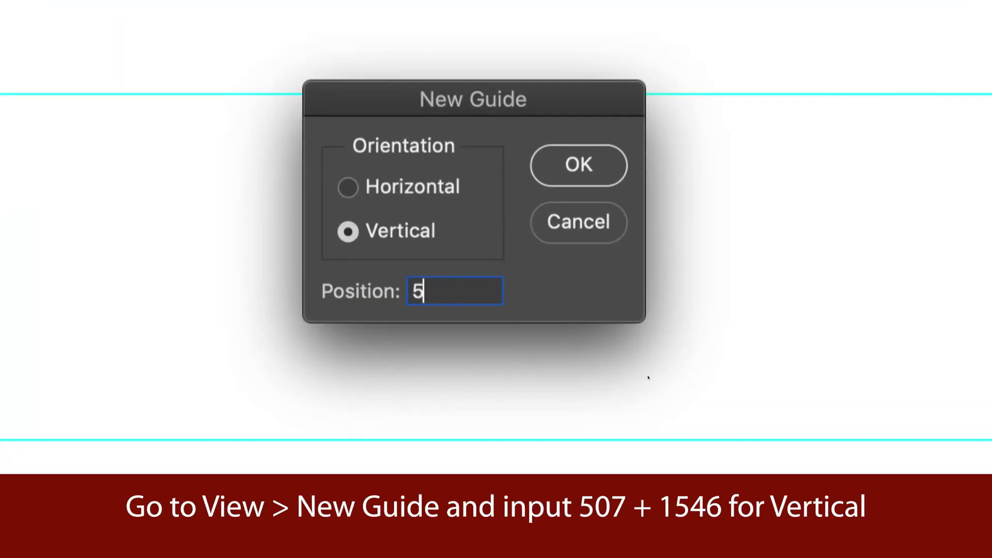
pyautogui.write('07 + 1546')
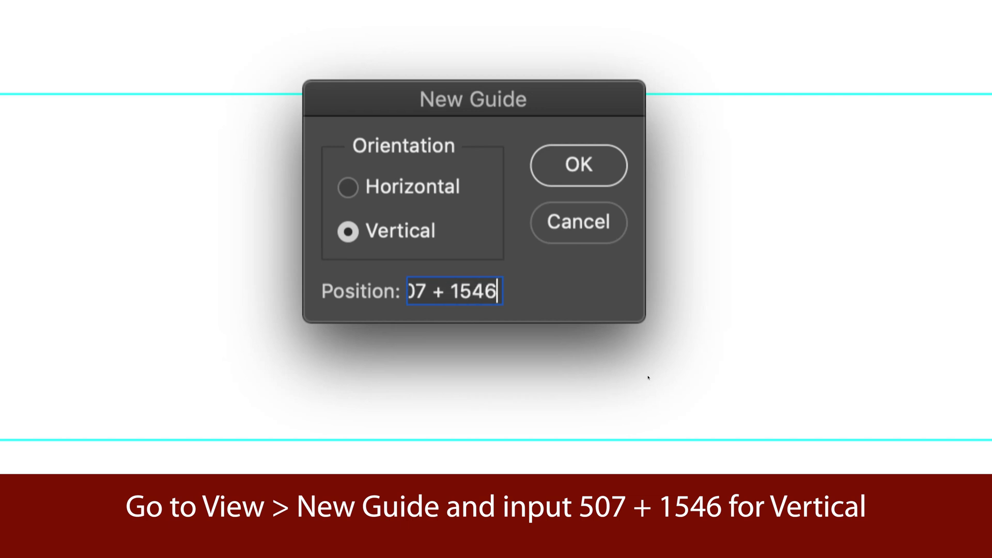
pyautogui.click(584, 164)
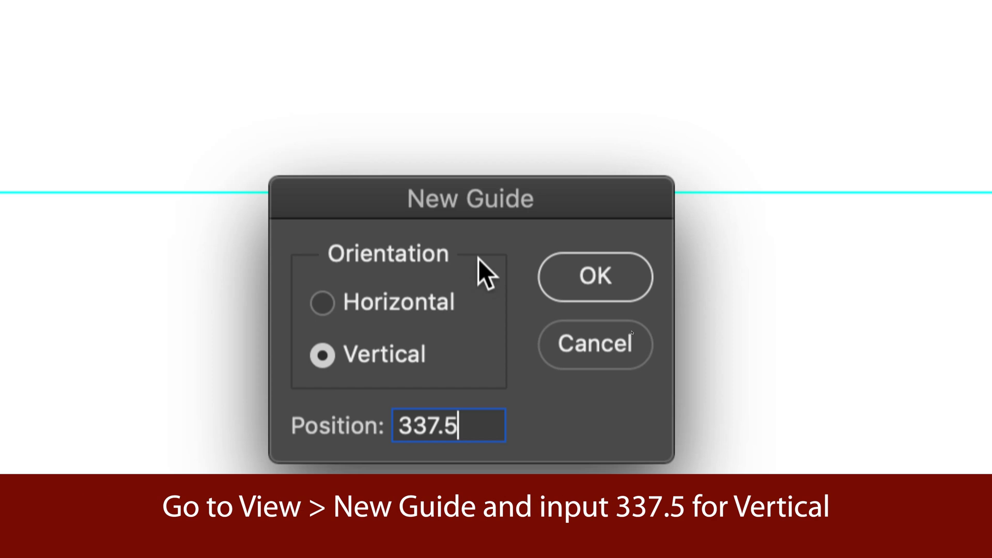
# Confirm a vertical guide at 337.5 px.
pyautogui.press('Return')
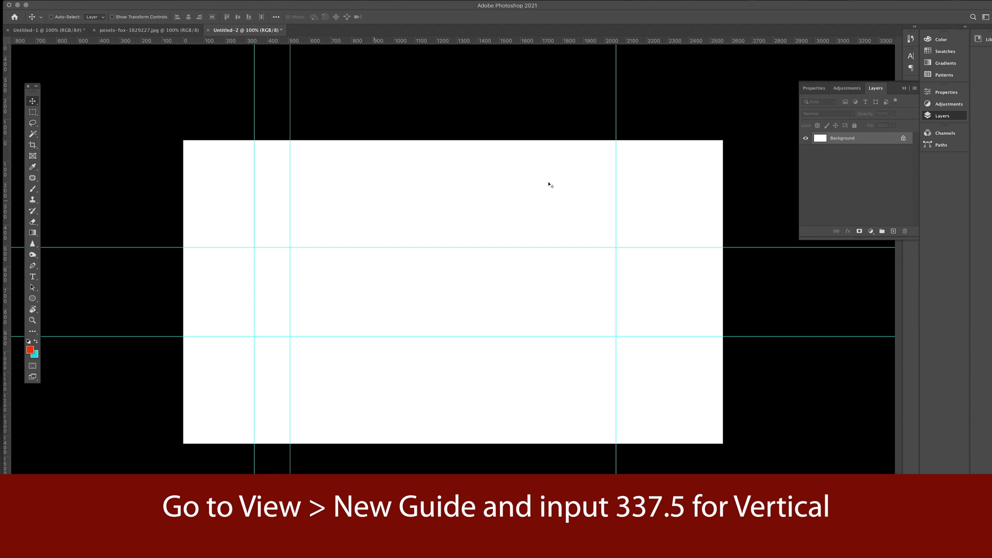
# Add a vertical guide at position 337.5 + 1885 px.
pyautogui.click(191, 2)
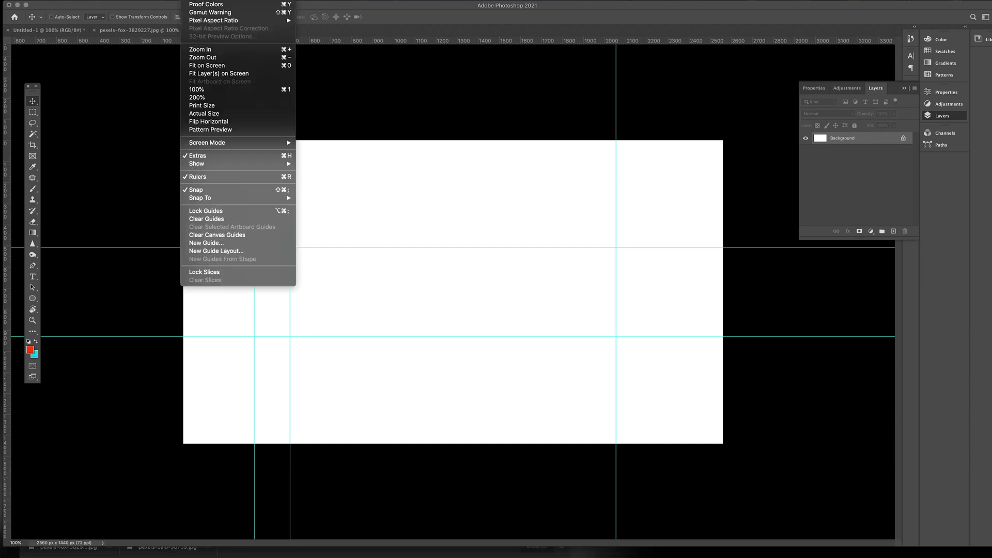
pyautogui.press('Up')
pyautogui.press('Up')
pyautogui.press('Up')
pyautogui.press('Return')
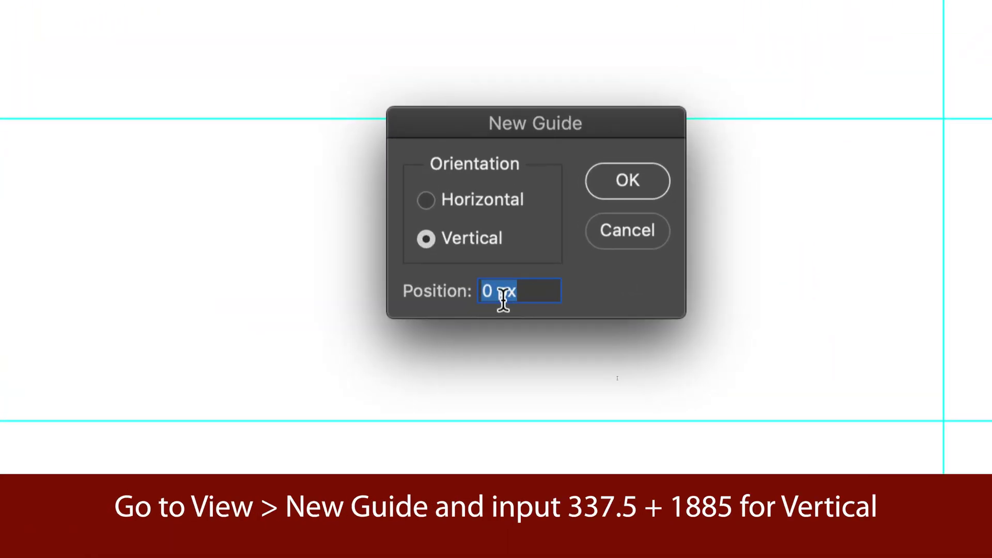
pyautogui.write('337.5 + ')
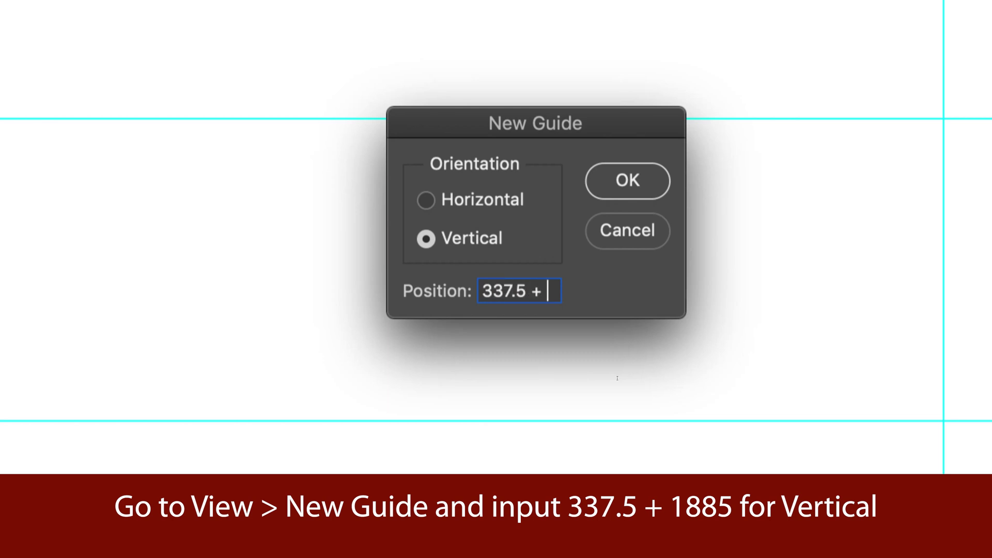
pyautogui.write('1885')
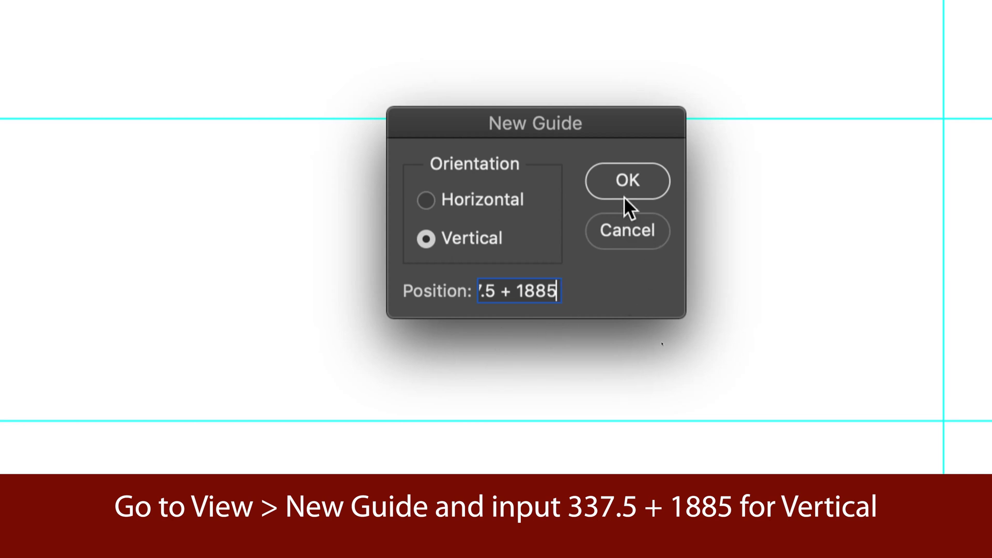
pyautogui.click(626, 180)
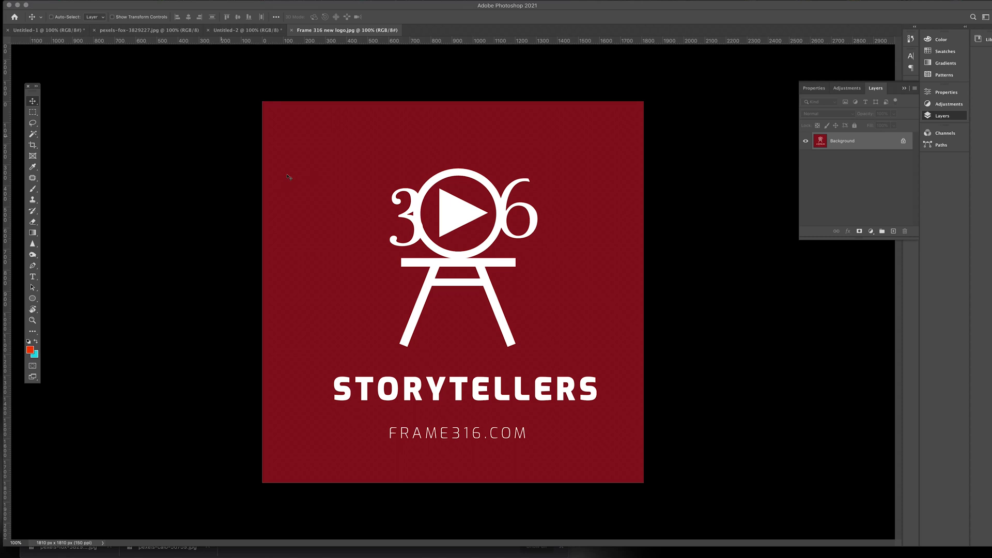
# Paste the whole Storytellers logo into the Untitled-2 banner as Layer 1 and begin Free Transform.
pyautogui.press('super+a')
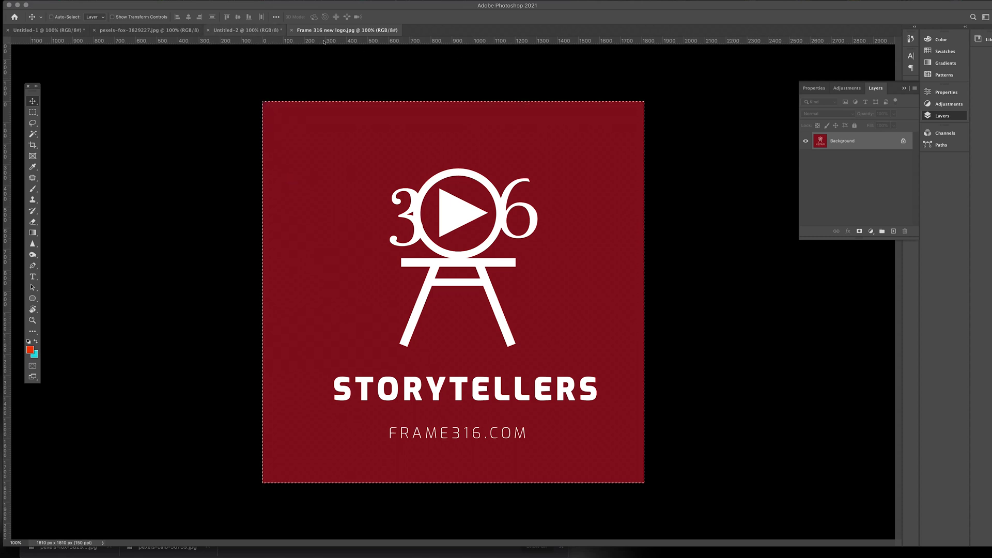
pyautogui.hotkey('ctrl', 'shift', 'Tab')
pyautogui.press('super+v')
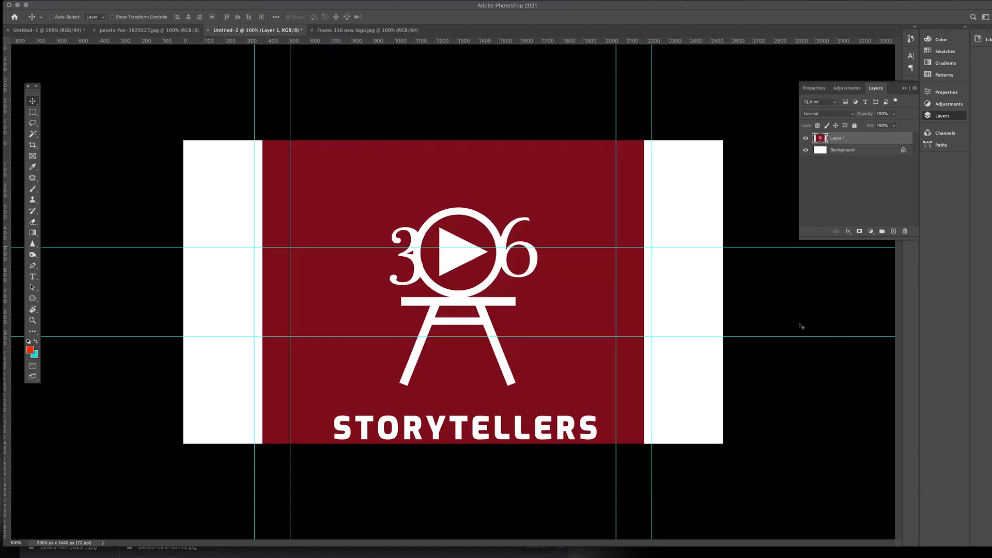
pyautogui.press('super')
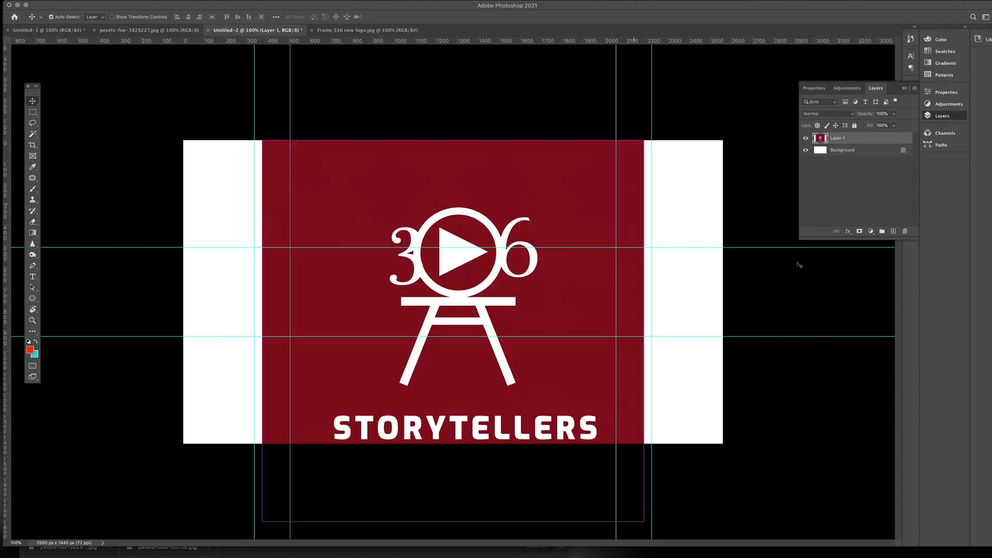
pyautogui.press('super+t')
# Scale the logo to about 28.7% and centre it between the horizontal guides.
pyautogui.moveTo(644, 140); pyautogui.dragTo(429, 269)
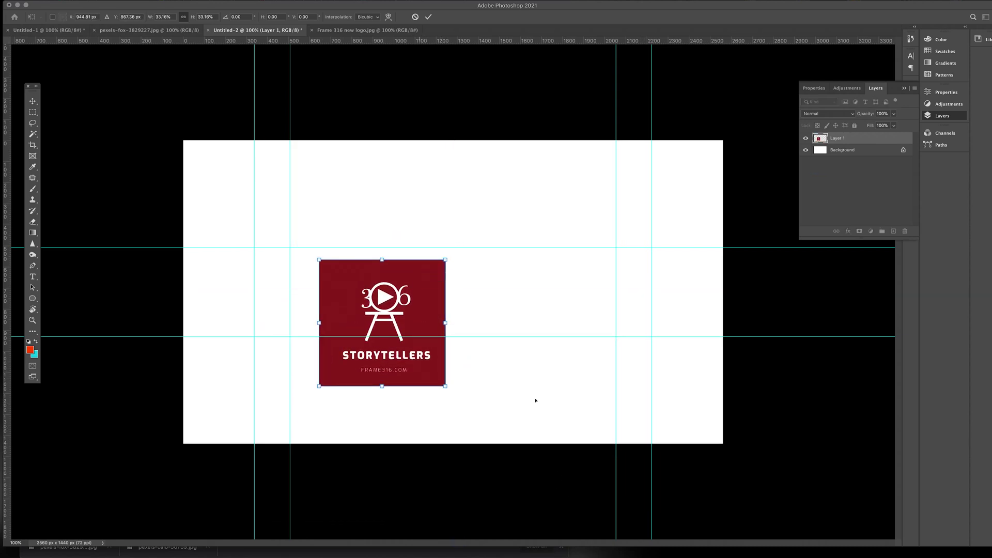
pyautogui.moveTo(535, 400); pyautogui.dragTo(537, 378)
pyautogui.moveTo(498, 374)
pyautogui.mouseDown()
pyautogui.moveTo(751, 372)
pyautogui.moveTo(498, 368)
pyautogui.mouseUp()
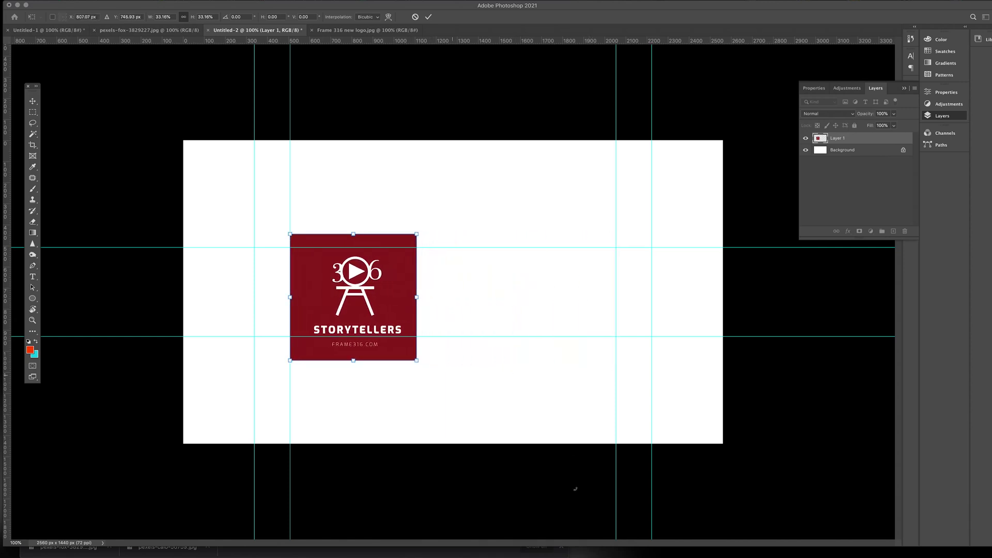
pyautogui.moveTo(530, 452); pyautogui.dragTo(504, 433)
pyautogui.moveTo(503, 297)
pyautogui.mouseDown()
pyautogui.moveTo(489, 310)
pyautogui.moveTo(506, 297)
pyautogui.mouseUp()
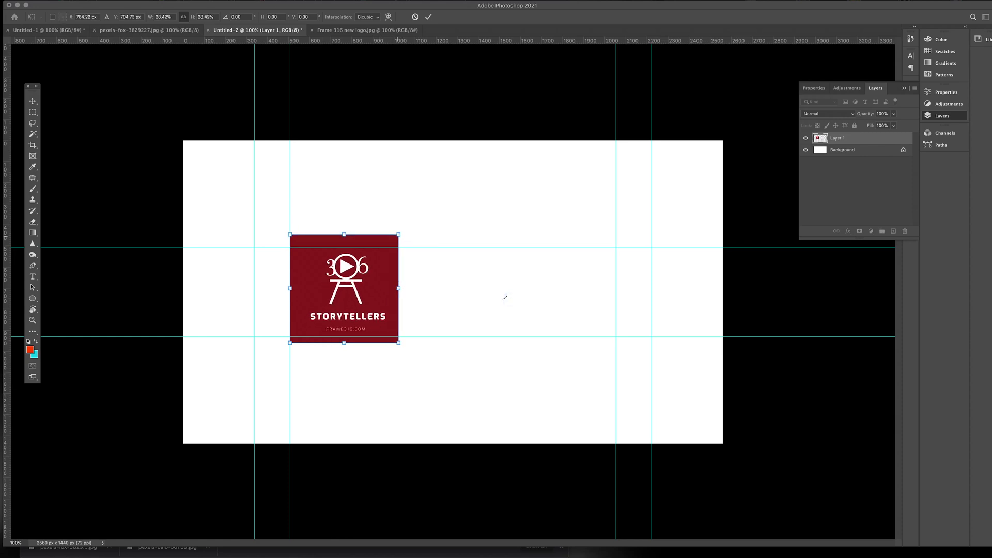
pyautogui.press('Return')
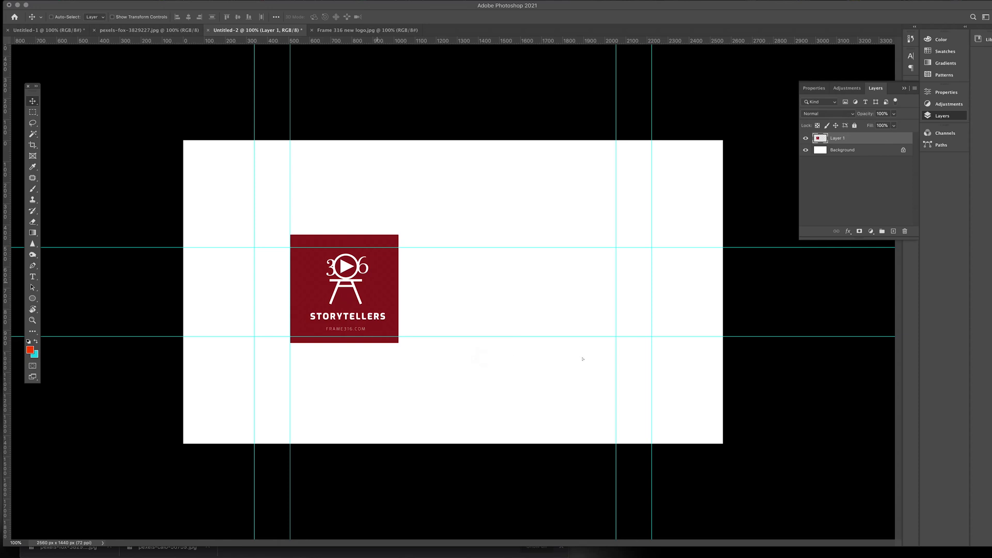
pyautogui.moveTo(504, 359); pyautogui.dragTo(604, 361)
# Trim the logo strips above and below the guides using rectangular selections.
pyautogui.press('m')
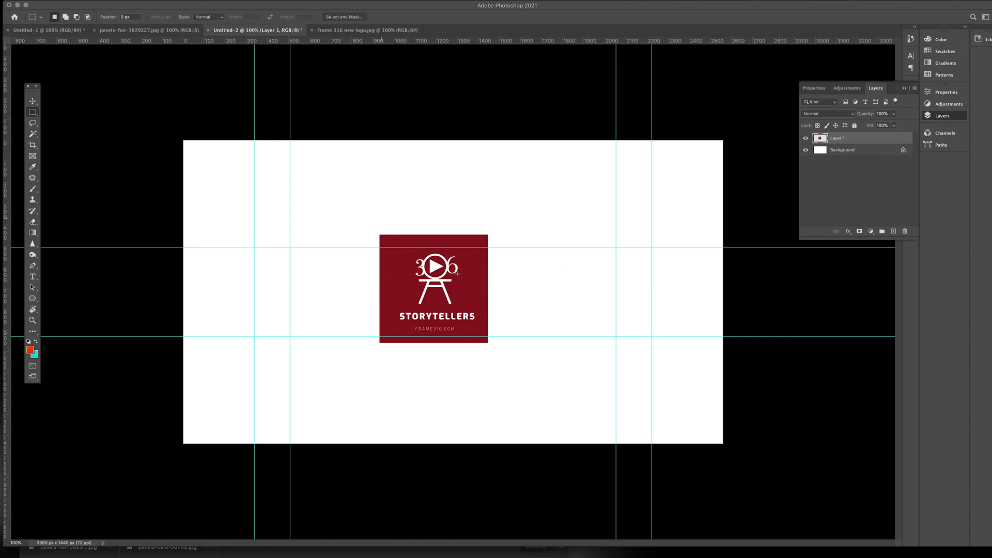
pyautogui.moveTo(360, 217); pyautogui.dragTo(533, 247)
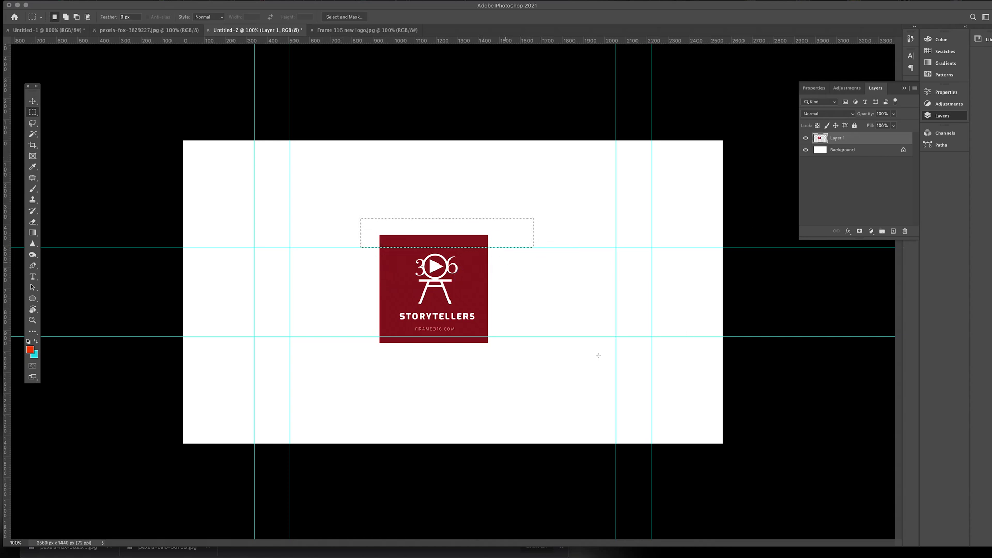
pyautogui.click(479, 424)
pyautogui.moveTo(376, 337); pyautogui.dragTo(512, 368)
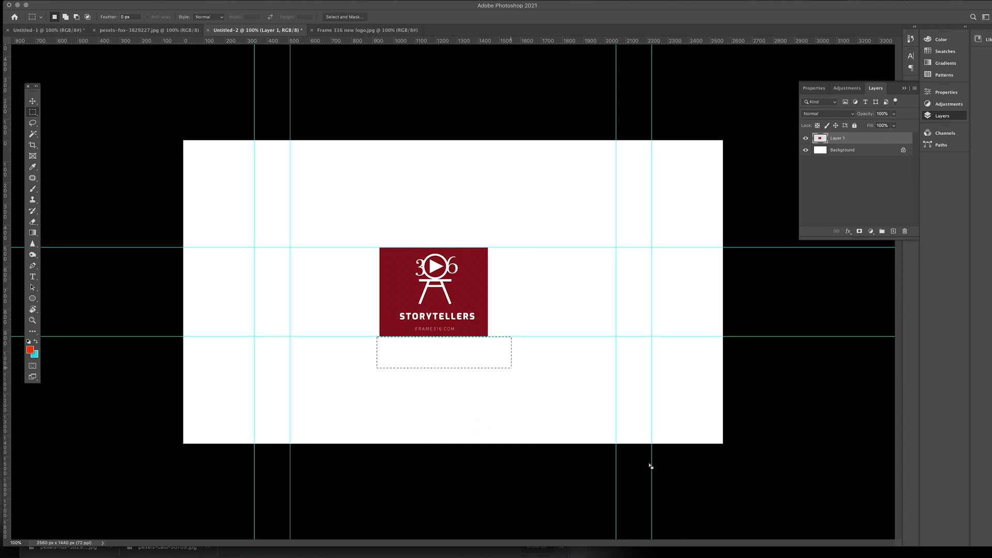
pyautogui.click(646, 460)
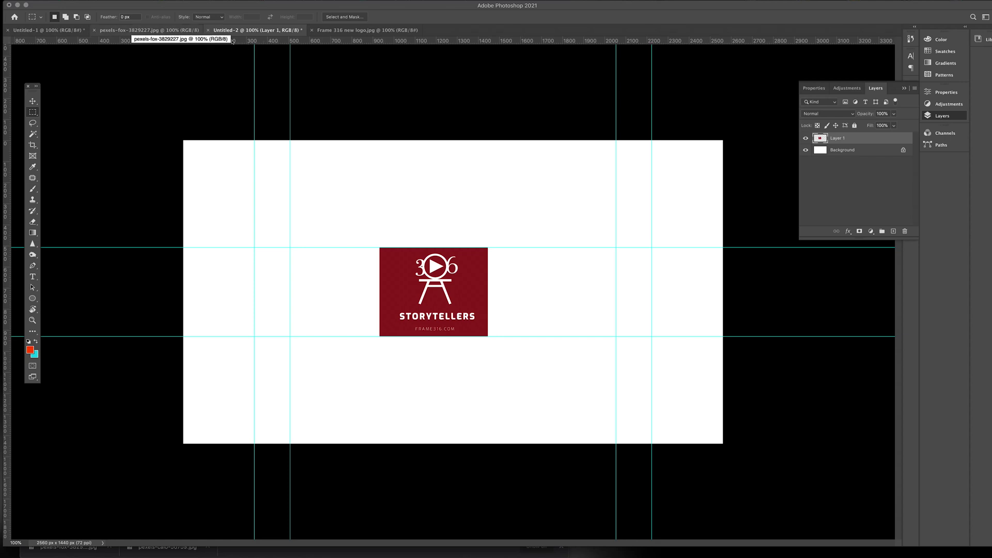
# Paste the pexels-fox desk photo in as Layer 2 and enlarge it to cover the canvas.
pyautogui.click(194, 30)
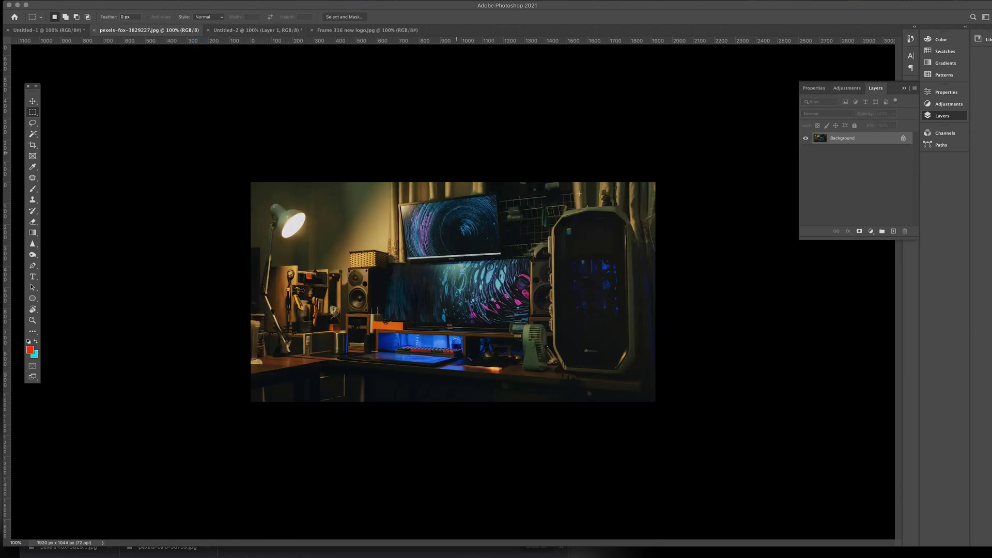
pyautogui.press('super+a')
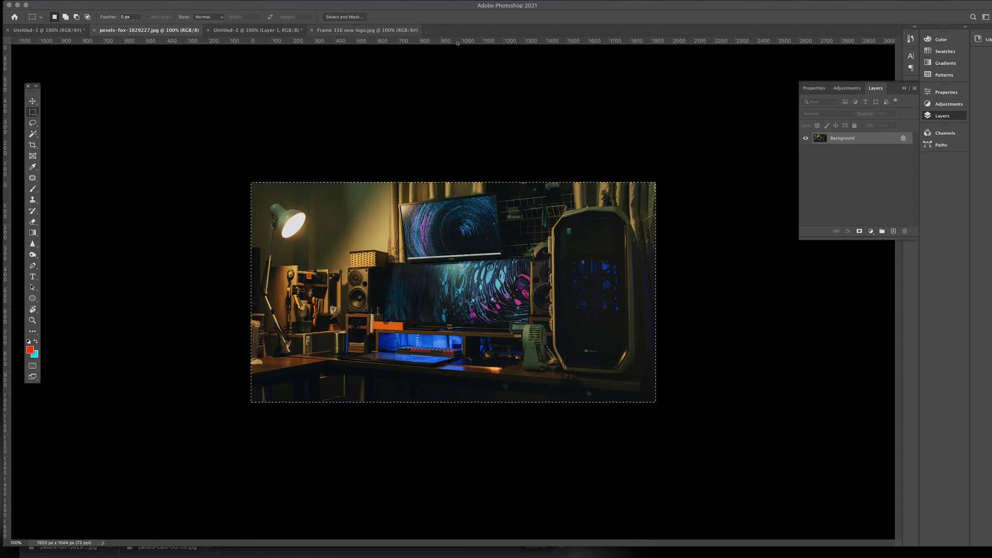
pyautogui.click(258, 30)
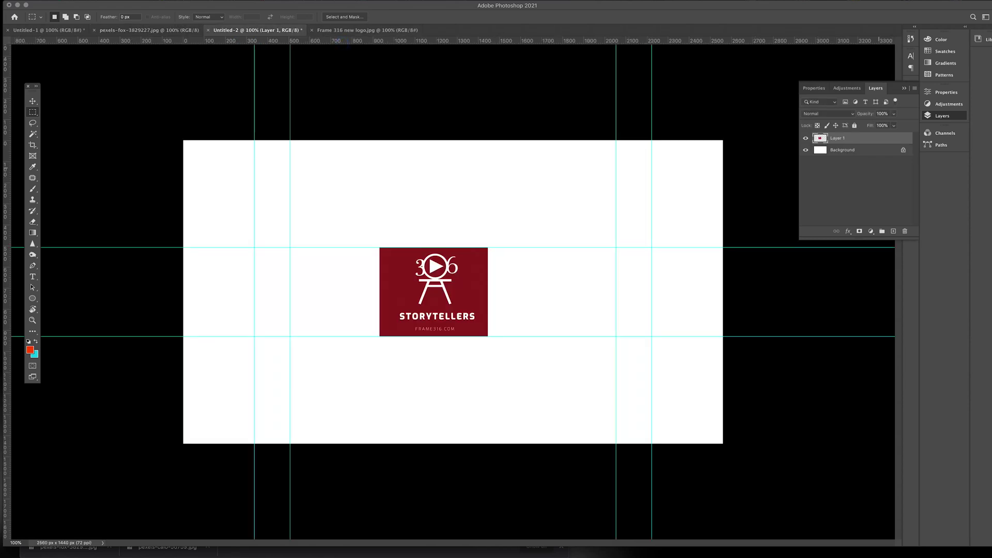
pyautogui.press('super+v')
pyautogui.press('super+t')
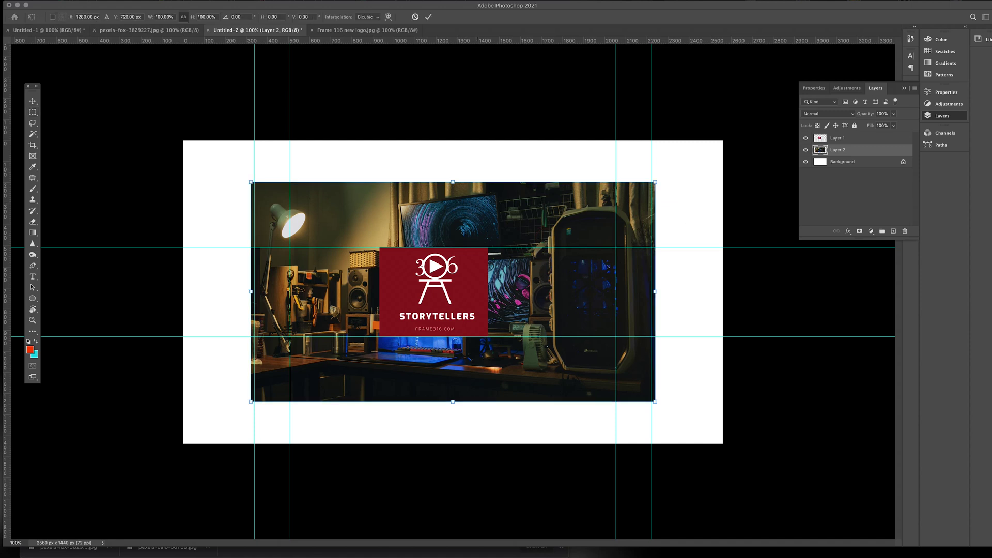
pyautogui.moveTo(251, 182); pyautogui.dragTo(172, 139)
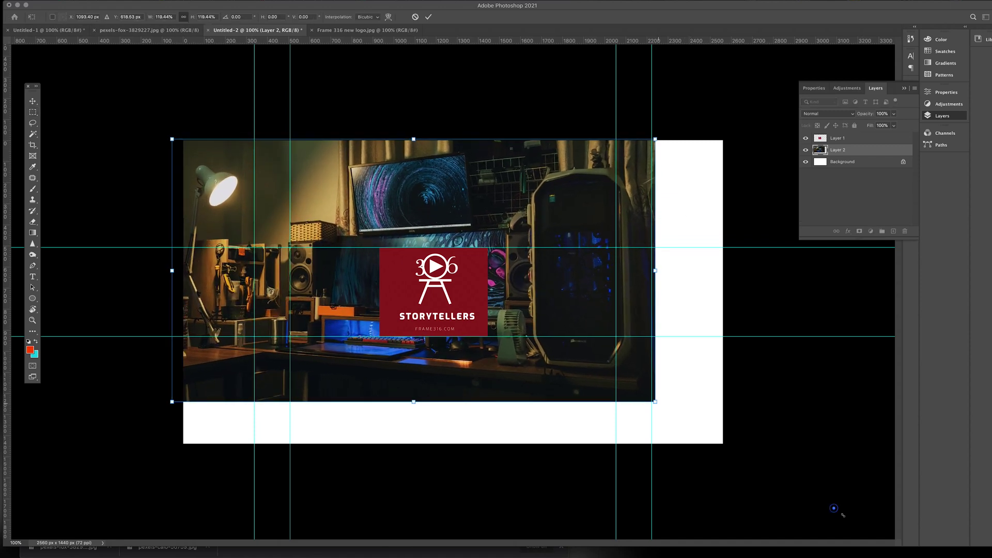
pyautogui.moveTo(654, 402); pyautogui.dragTo(746, 451)
pyautogui.press('Return')
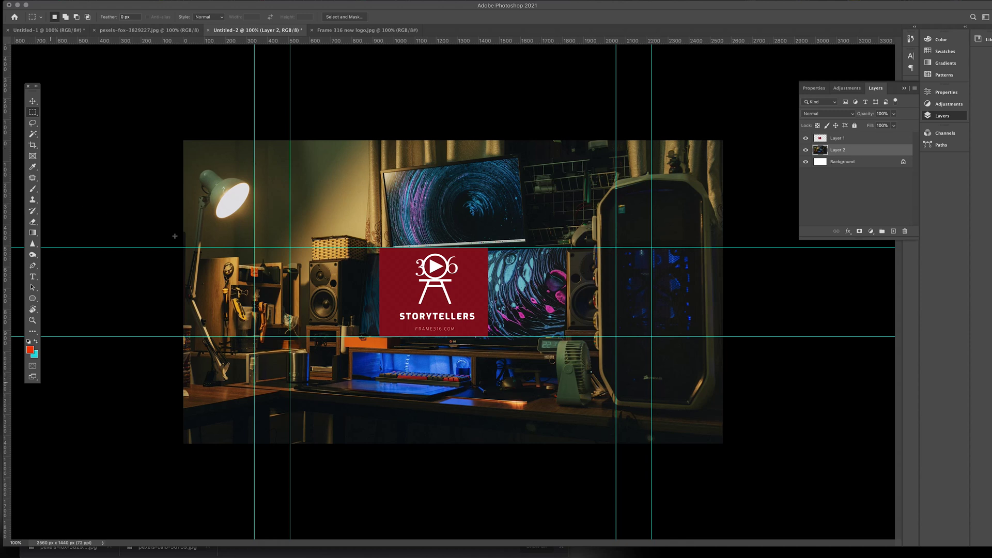
# Type 'FRAME' on the text line left of the logo and commit the edit.
pyautogui.press('t')
pyautogui.press('t')
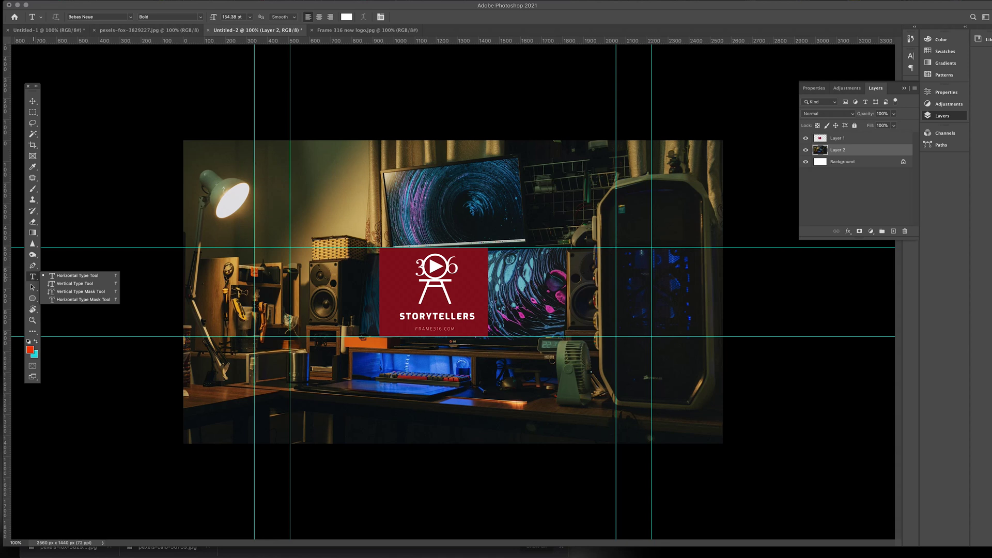
pyautogui.click(312, 301)
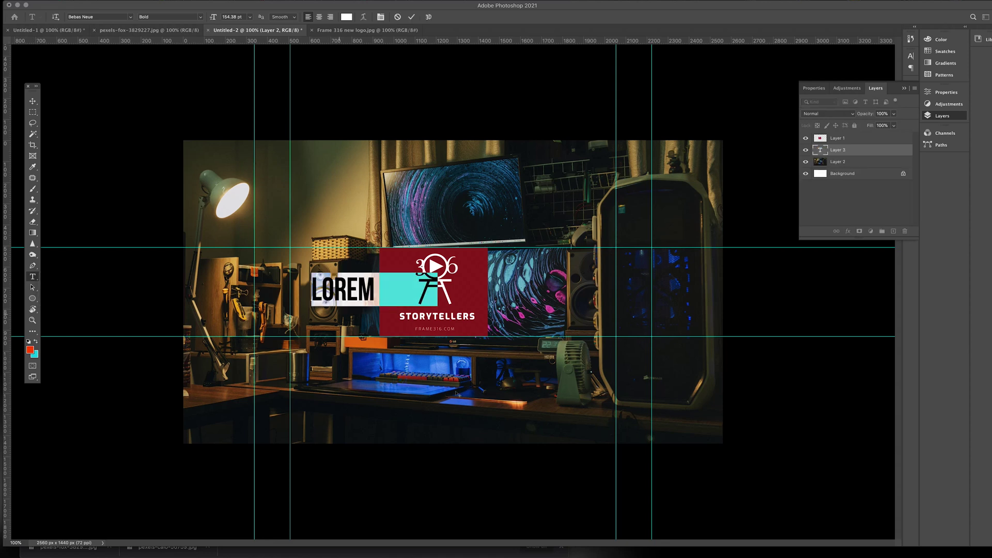
pyautogui.write('FRAME')
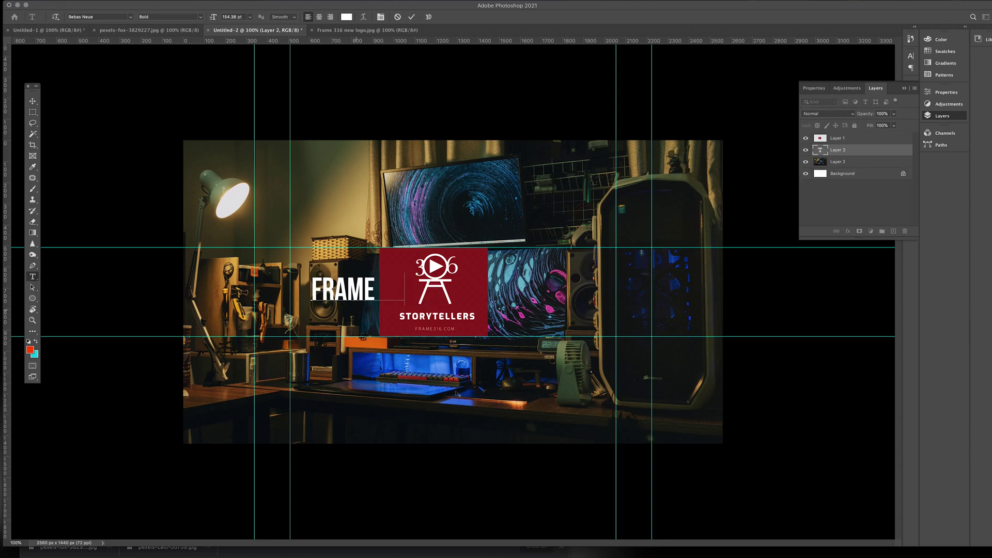
pyautogui.click(33, 101)
# Scale the FRAME 316 text down to about 58%.
pyautogui.hotkey('ctrl', 't')
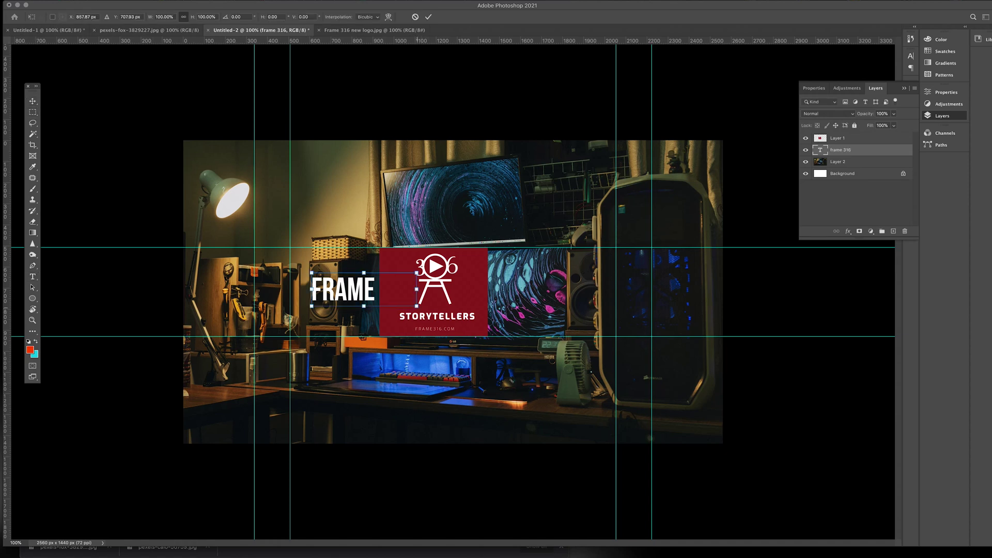
pyautogui.moveTo(417, 306); pyautogui.dragTo(576, 284)
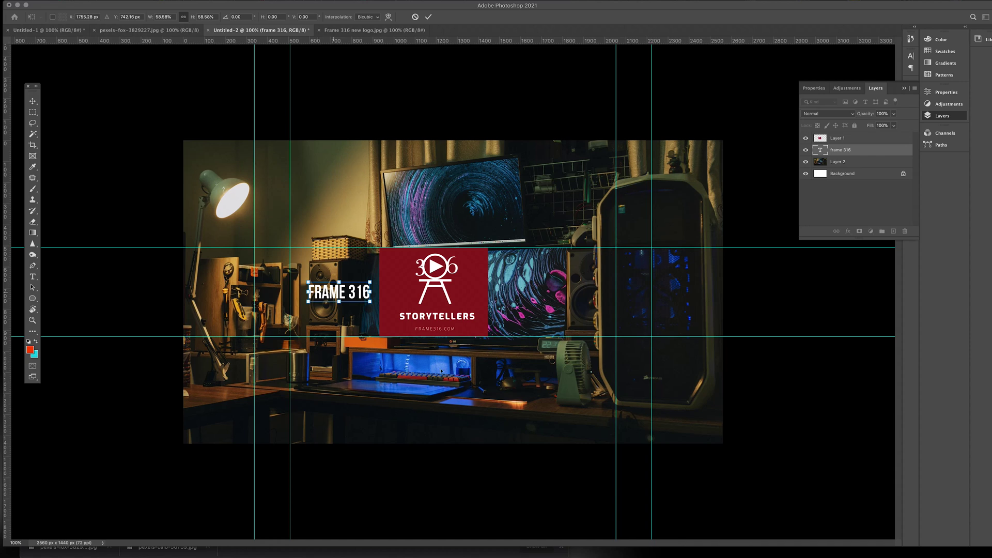
pyautogui.press('Return')
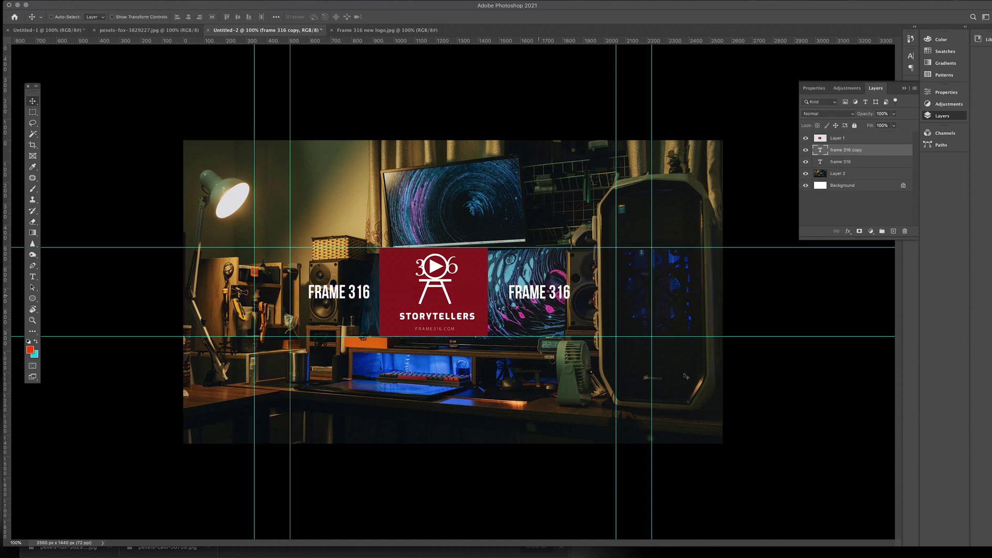
# Replace the right-hand copy's text with 'MEDIA'.
pyautogui.press('t')
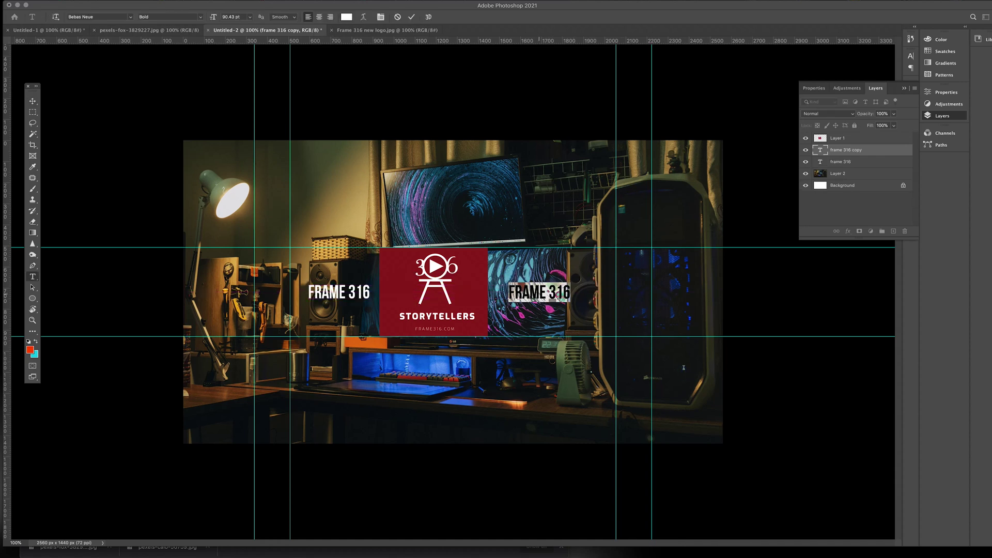
pyautogui.write('MEDIA')
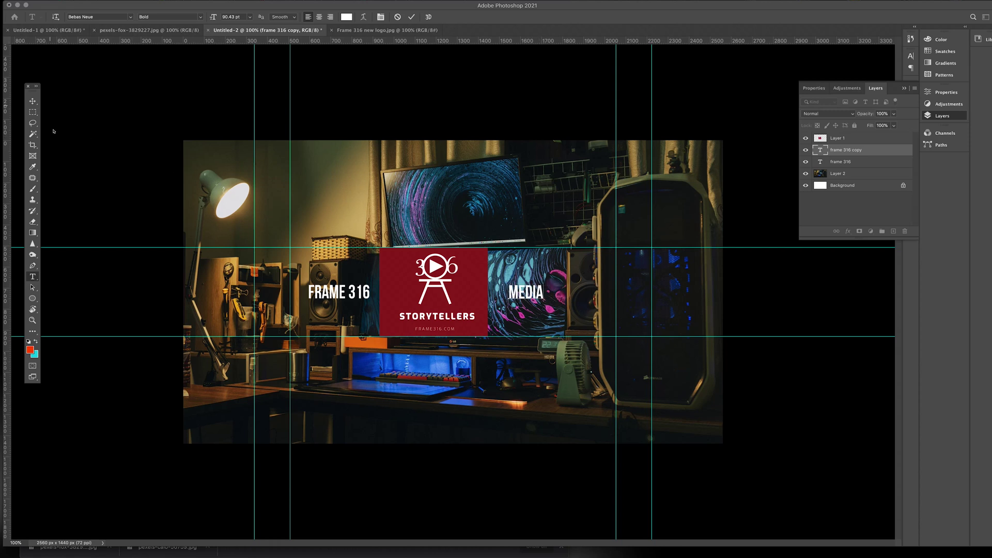
pyautogui.moveTo(32, 101); pyautogui.dragTo(57, 109)
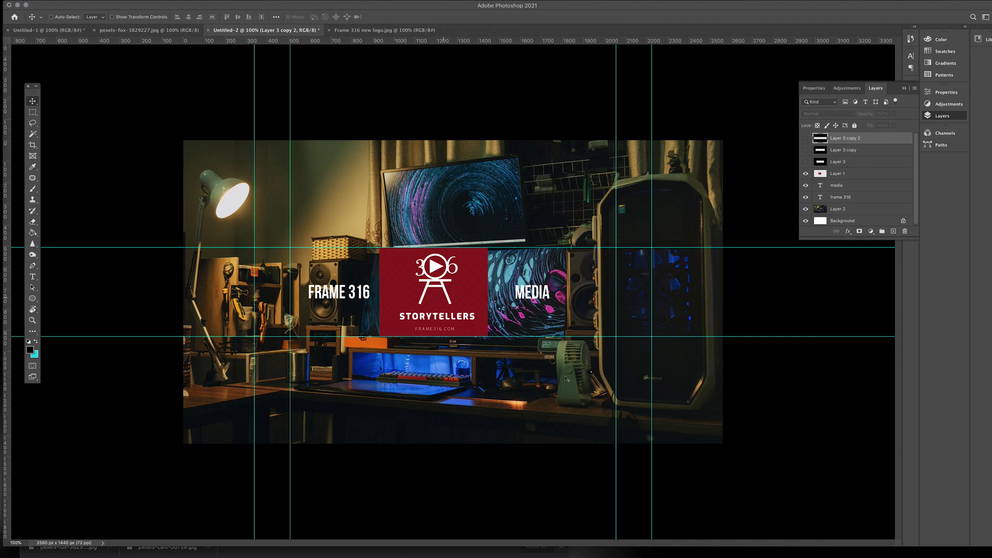
# Nudge the red logo and the MEDIA text about 40 px to the right.
pyautogui.rightClick(441, 293)
pyautogui.click(455, 299)
pyautogui.moveTo(444, 272); pyautogui.dragTo(465, 272)
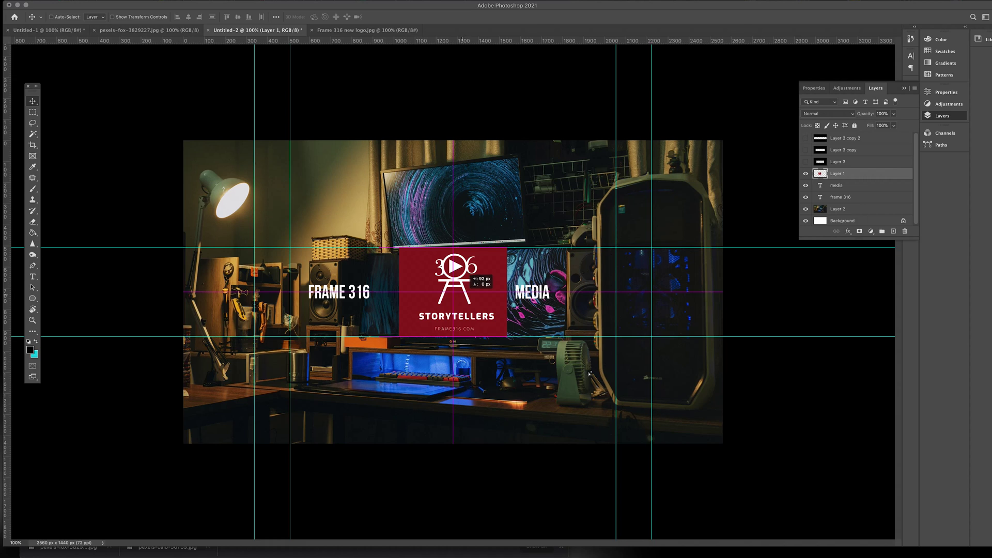
pyautogui.rightClick(533, 295)
pyautogui.press('Return')
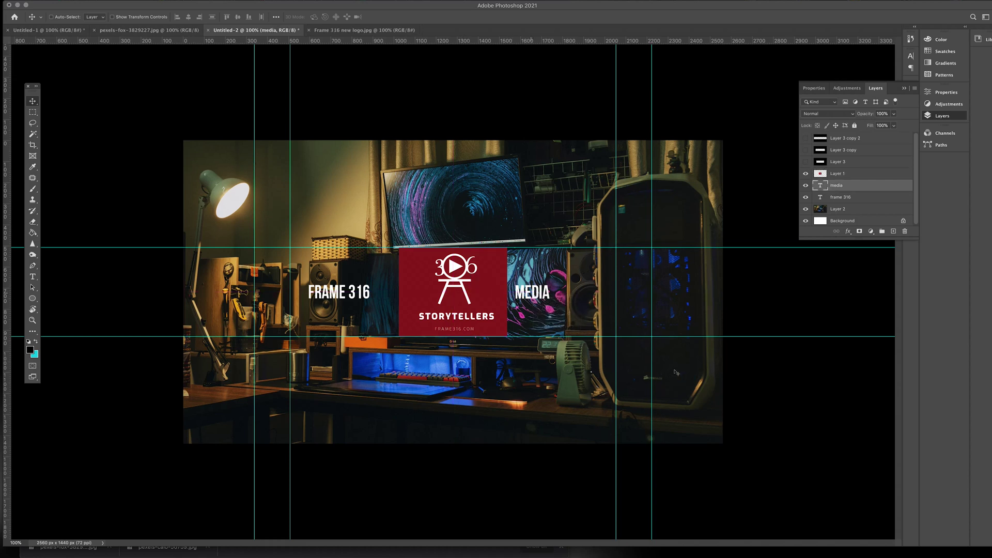
pyautogui.moveTo(681, 371); pyautogui.dragTo(704, 373)
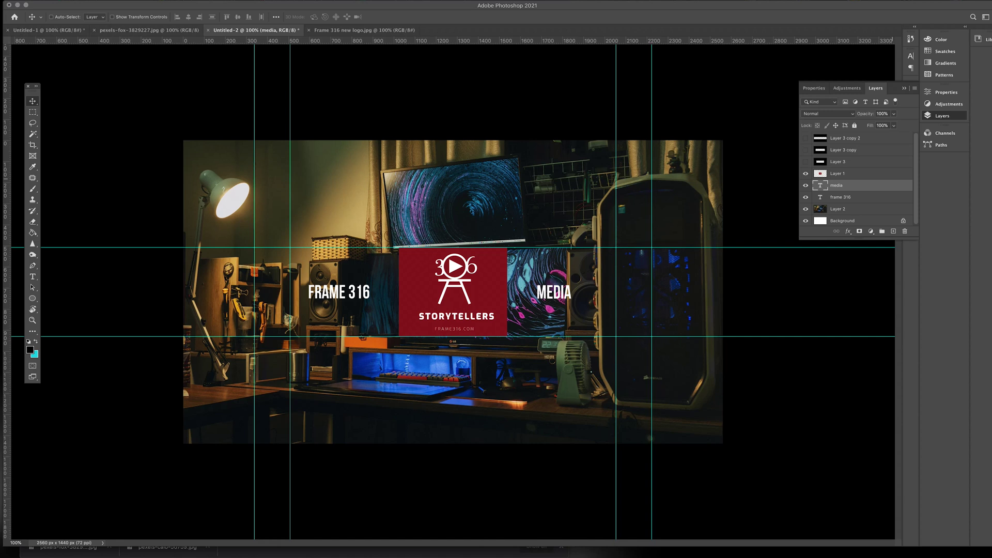
pyautogui.click(806, 138)
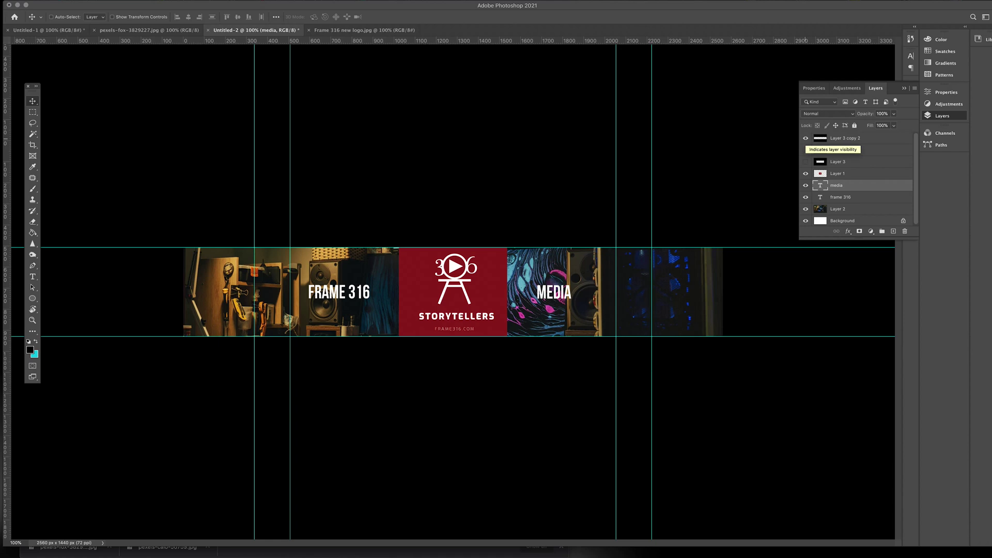
pyautogui.click(805, 138)
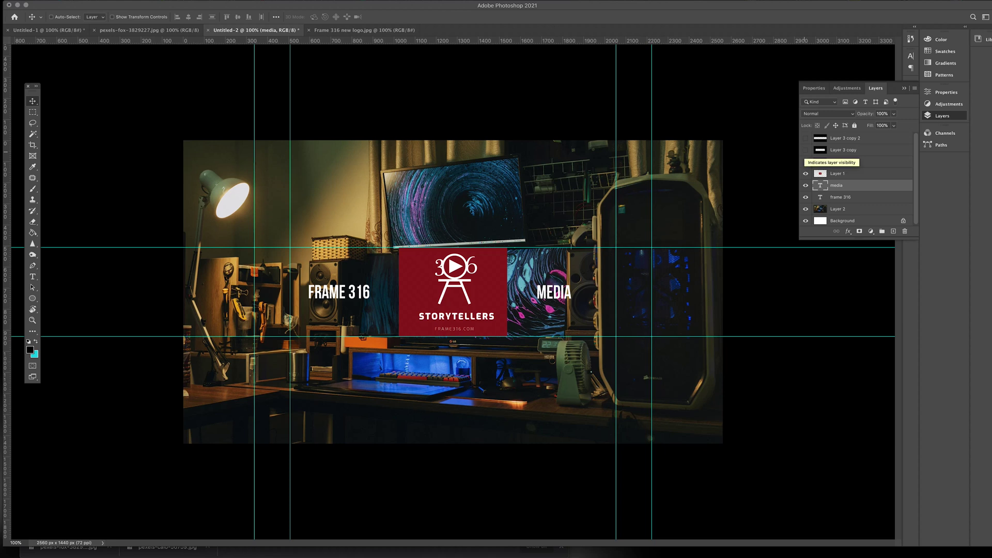
pyautogui.click(806, 150)
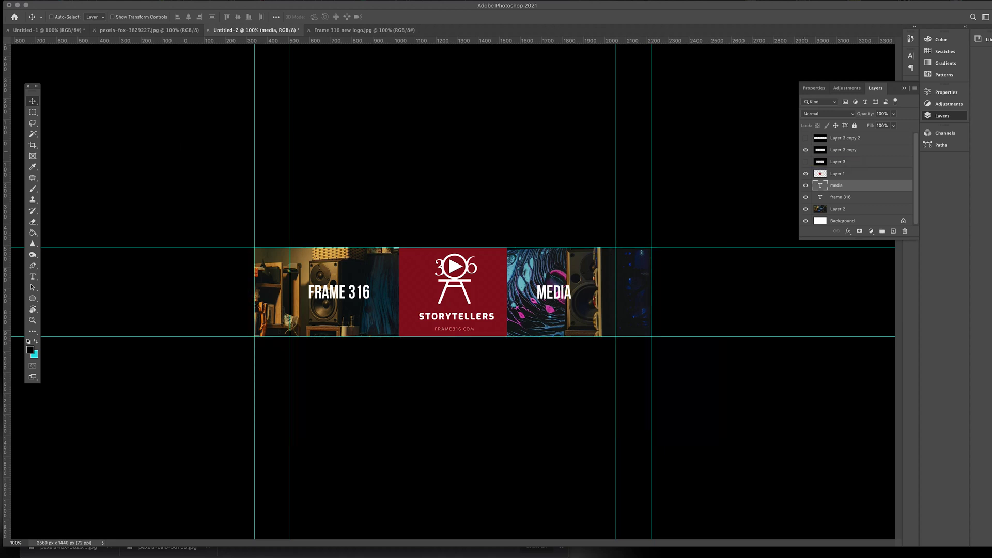
pyautogui.click(806, 150)
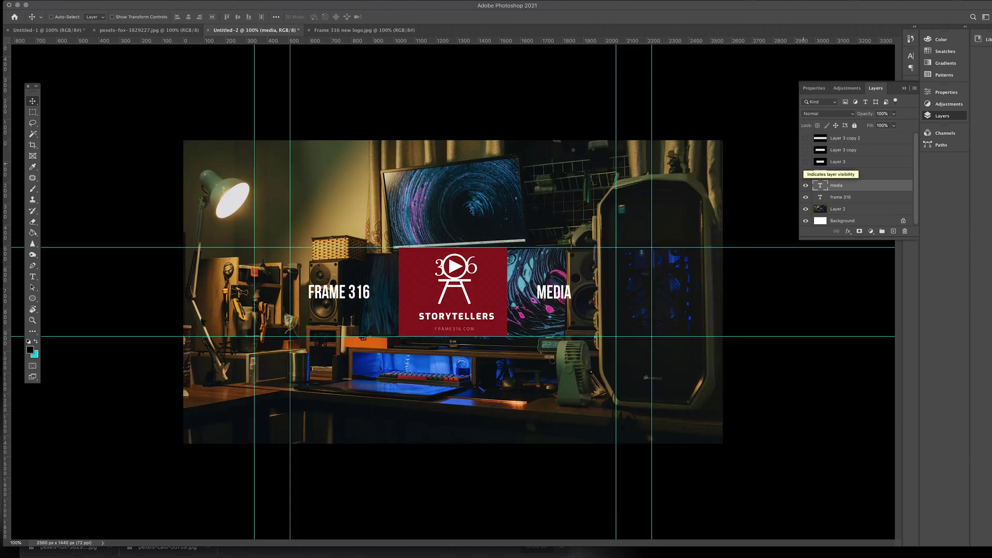
pyautogui.click(805, 162)
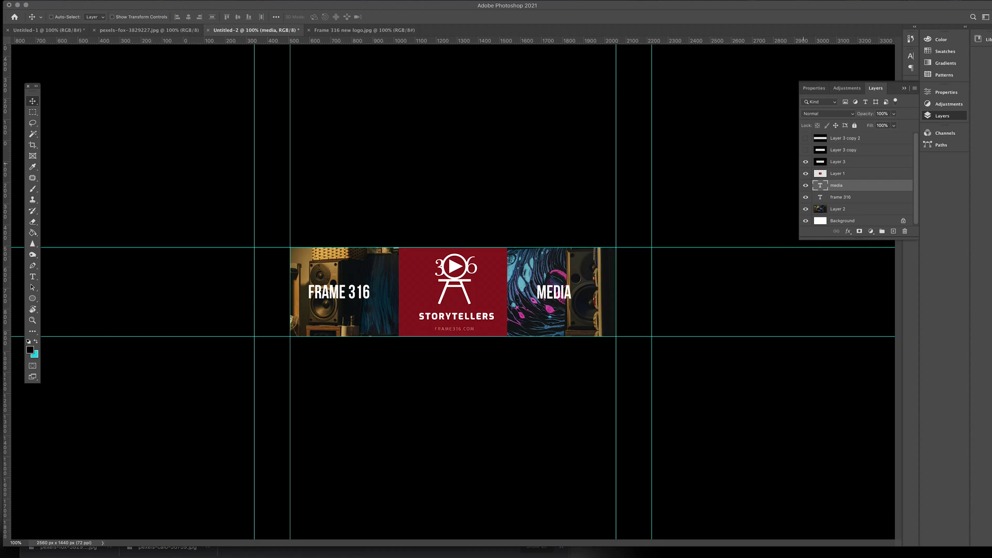
pyautogui.click(805, 161)
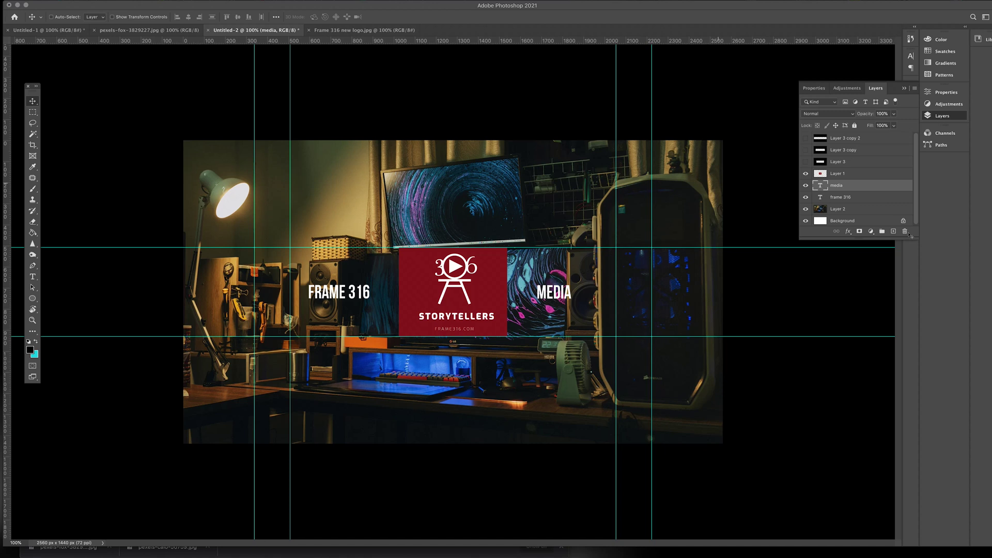
# Hide the guides and leave only the Layer 3 copy 2 black mask visible.
pyautogui.press('super')
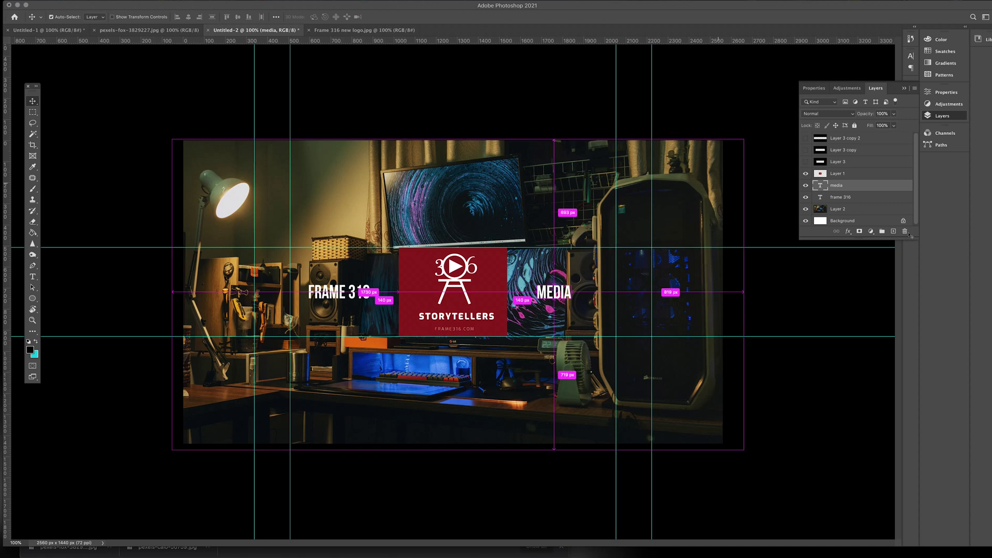
pyautogui.press('super+semicolon')
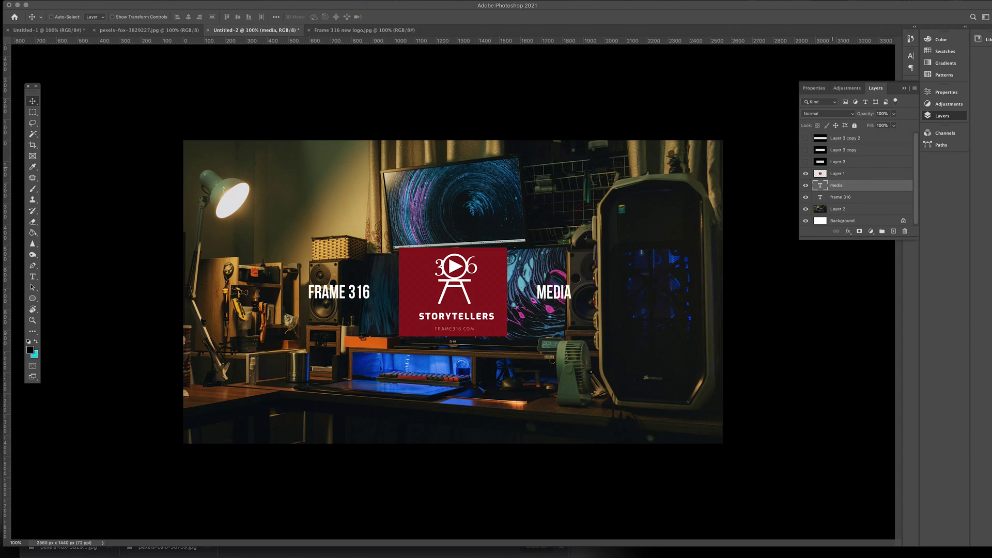
pyautogui.click(805, 161)
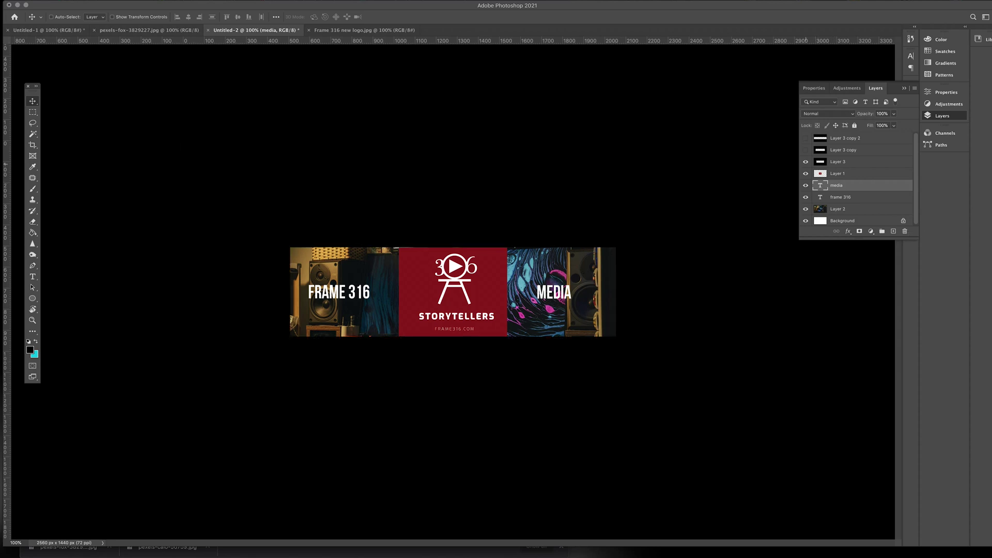
pyautogui.click(806, 161)
pyautogui.click(805, 149)
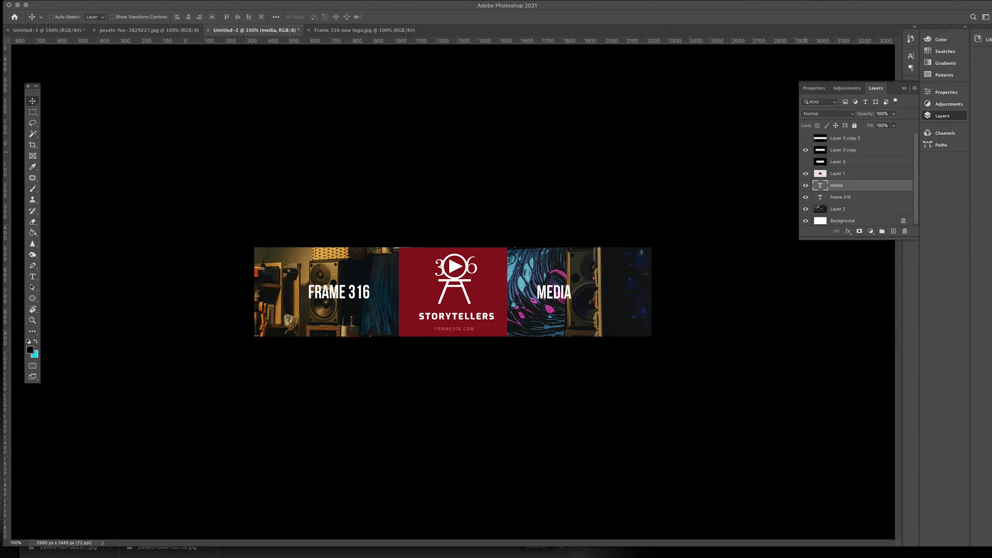
pyautogui.click(806, 138)
pyautogui.click(806, 138)
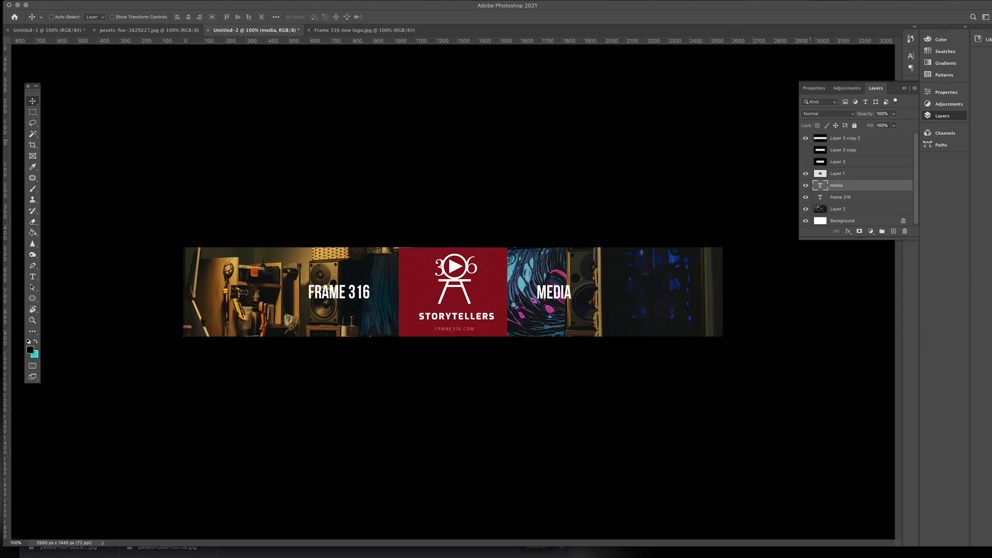